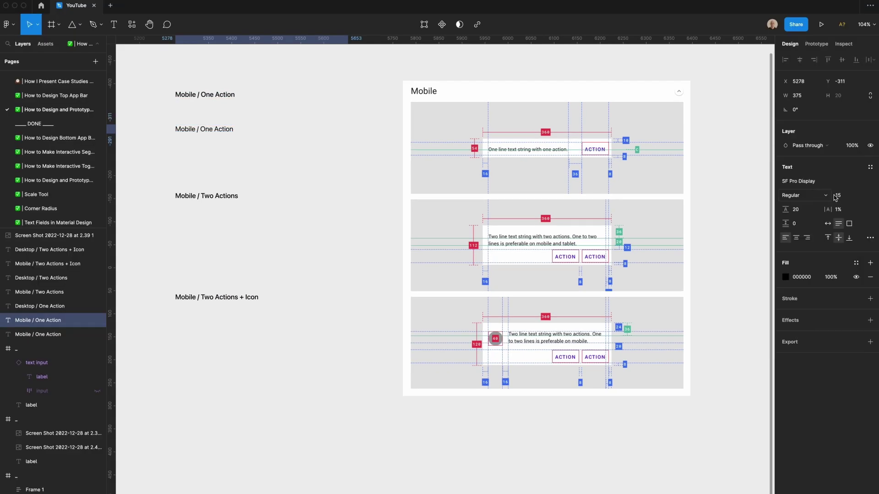
# Create the message text "One line text string with one action." at 0% letter spacing, with a separate ACTION text beside it
pyautogui.click(841, 209)
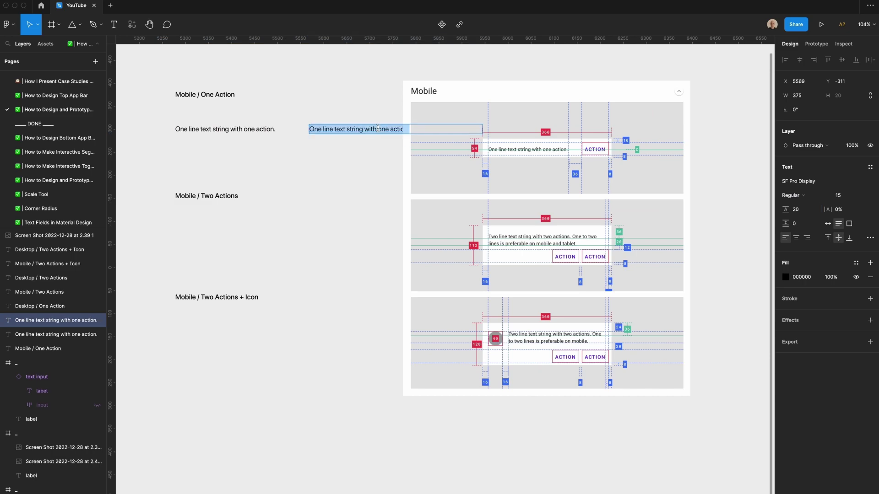
pyautogui.write('ACTION')
pyautogui.press('Escape')
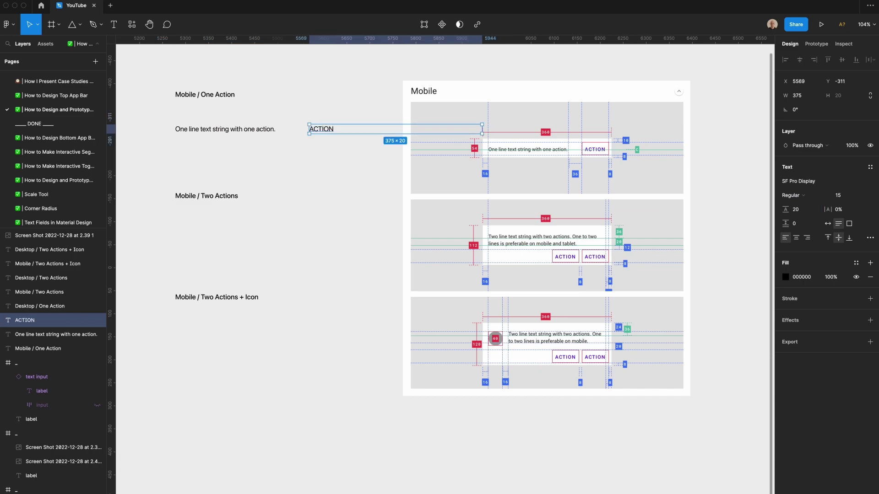
# Style the ACTION text as Medium weight, size 14, with 4% letter spacing
pyautogui.click(792, 195)
pyautogui.click(818, 208)
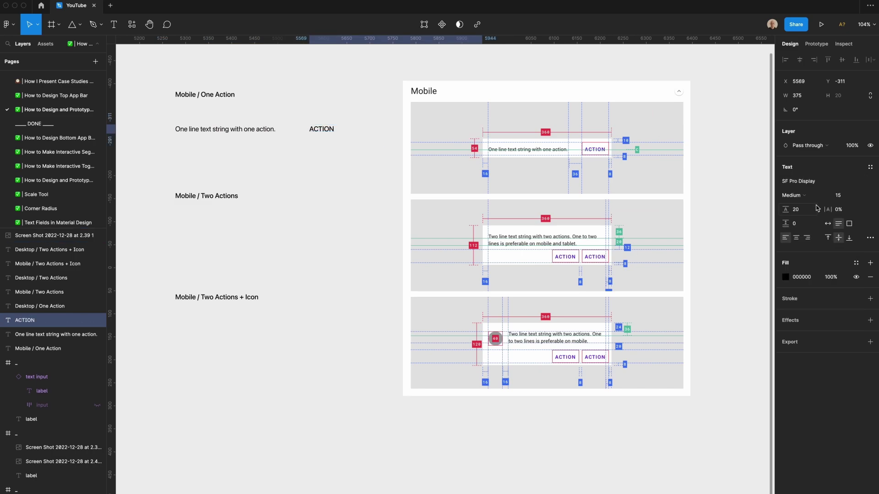
pyautogui.moveTo(825, 210); pyautogui.dragTo(831, 209)
# Wrap the ACTION text in an auto layout frame and rename it button
pyautogui.hotkey('shift', 'a')
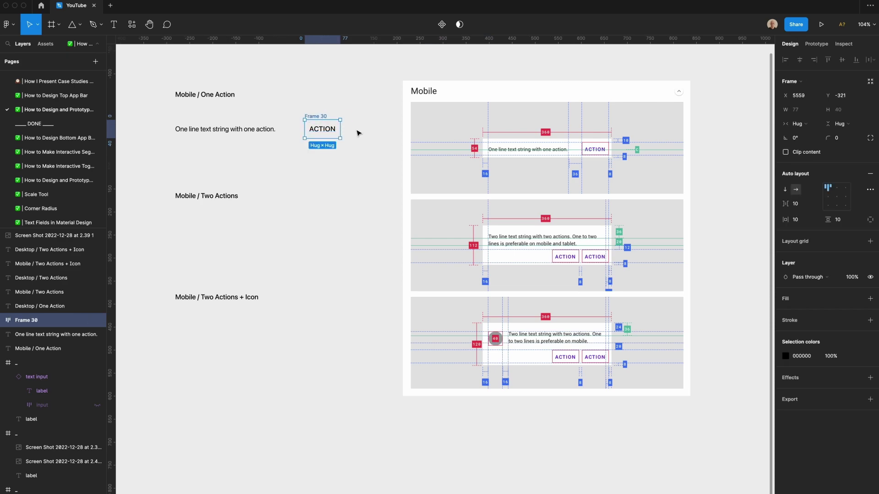
pyautogui.press('super+r')
pyautogui.write('b')
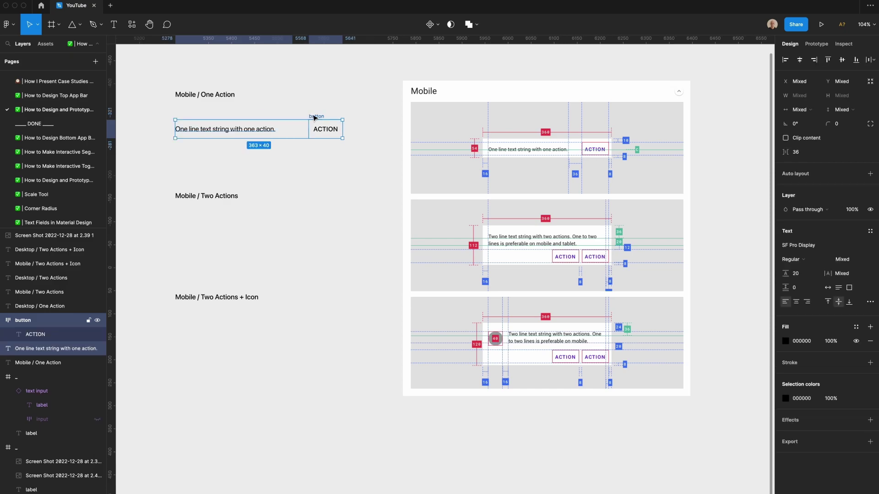
# Combine the message text and the button in an auto layout frame with 36 spacing and a white FFFFFF fill
pyautogui.hotkey('shift', 'a')
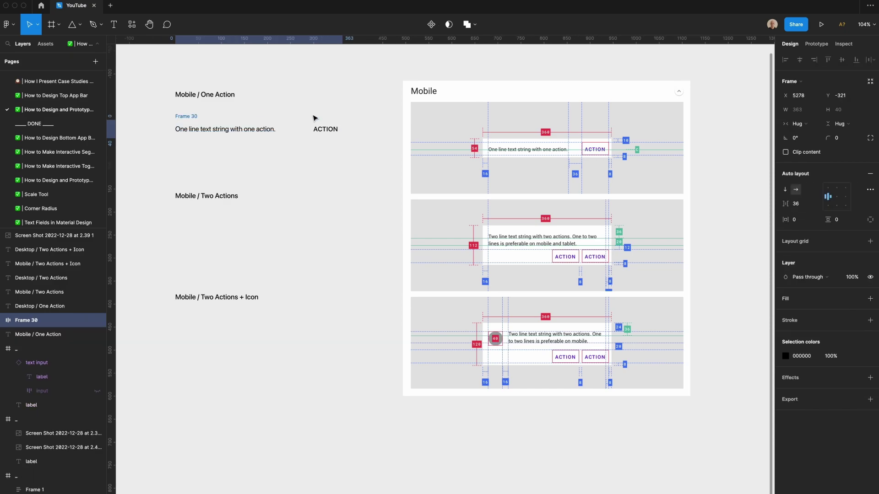
pyautogui.click(870, 298)
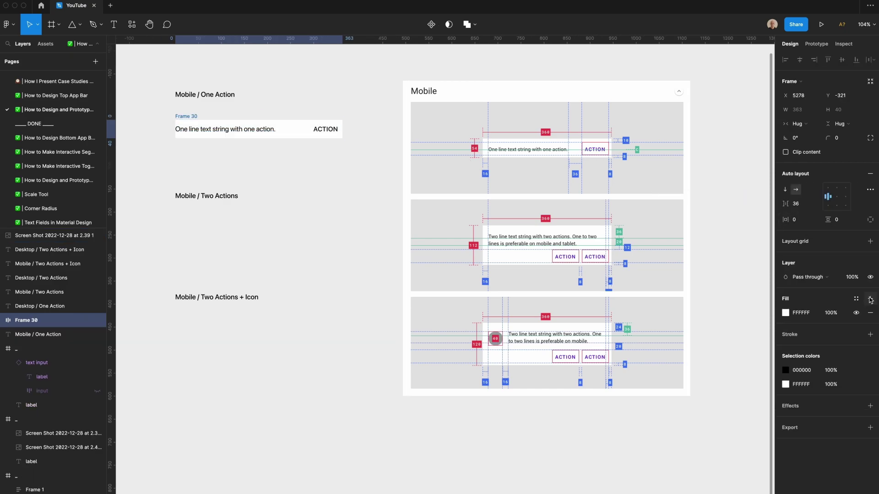
# Set the snackbar frame's individual padding to 10 top, 8 bottom, 8 right and 16 left
pyautogui.click(870, 220)
pyautogui.click(840, 220)
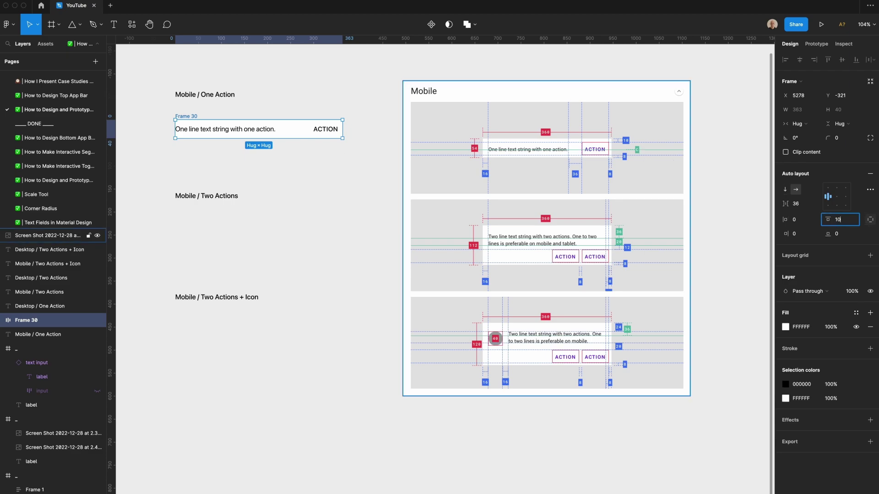
pyautogui.click(840, 233)
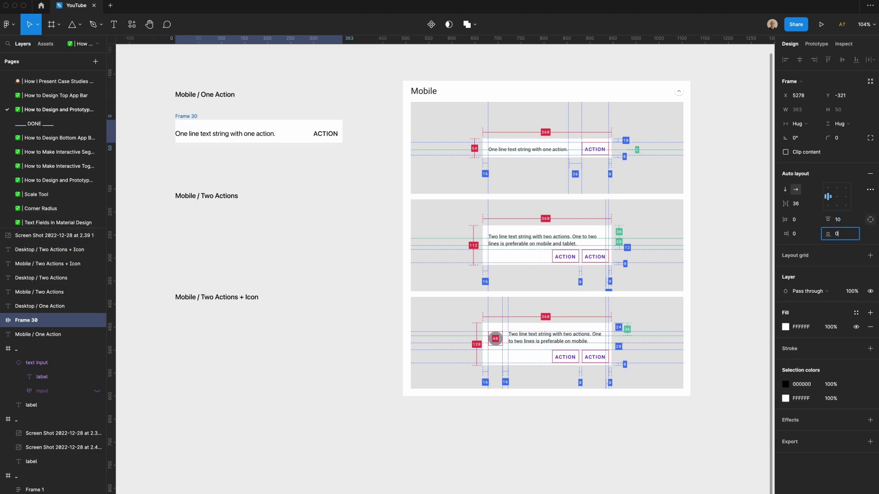
pyautogui.write('8')
pyautogui.press('Tab')
pyautogui.write('8')
pyautogui.press('Tab')
pyautogui.write('1')
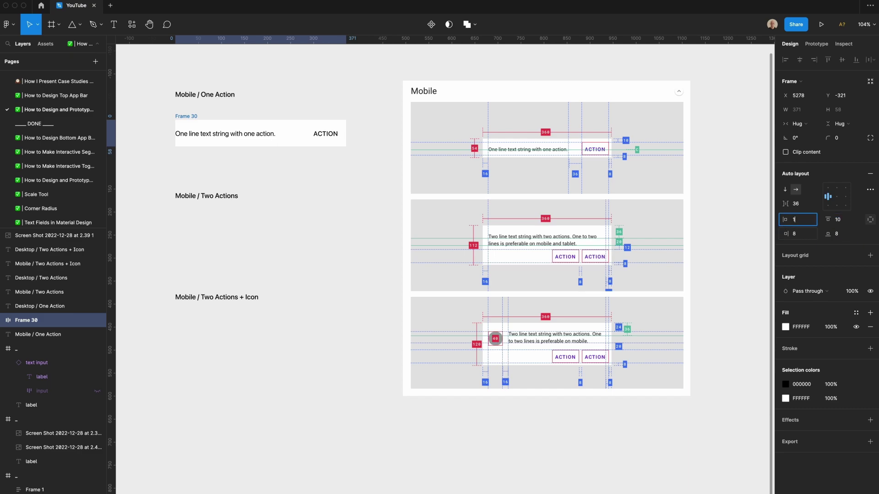
pyautogui.write('6')
pyautogui.press('Return')
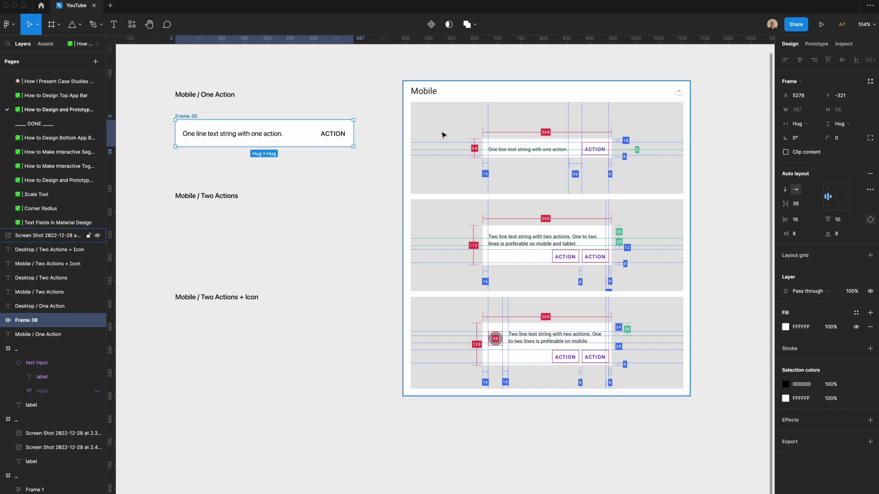
# Set the message text's width to 242 and switch its horizontal resizing to Fill container
pyautogui.click(237, 134)
pyautogui.click(796, 95)
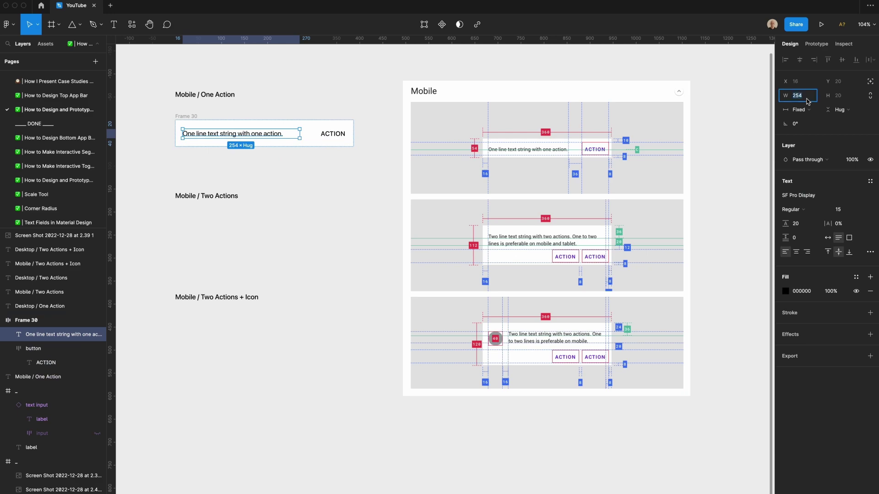
pyautogui.write('242')
pyautogui.press('Return')
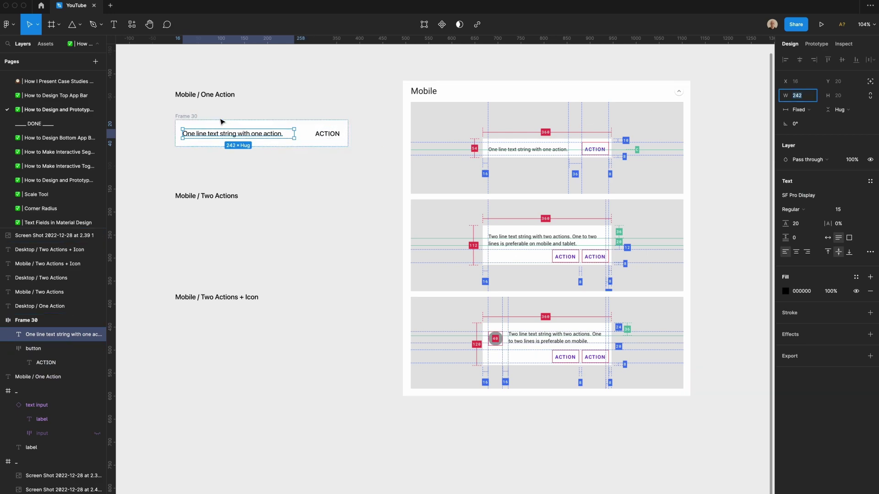
pyautogui.press('Escape')
pyautogui.click(244, 133)
pyautogui.click(797, 110)
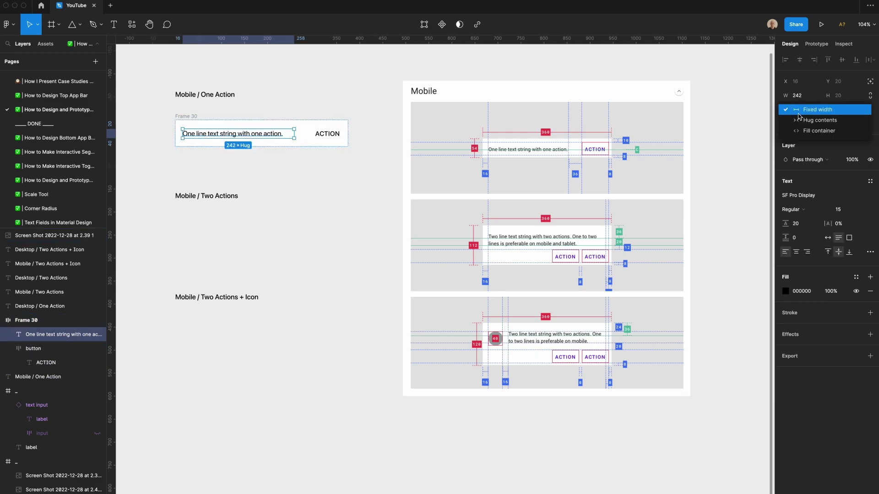
pyautogui.click(804, 131)
pyautogui.press('Escape')
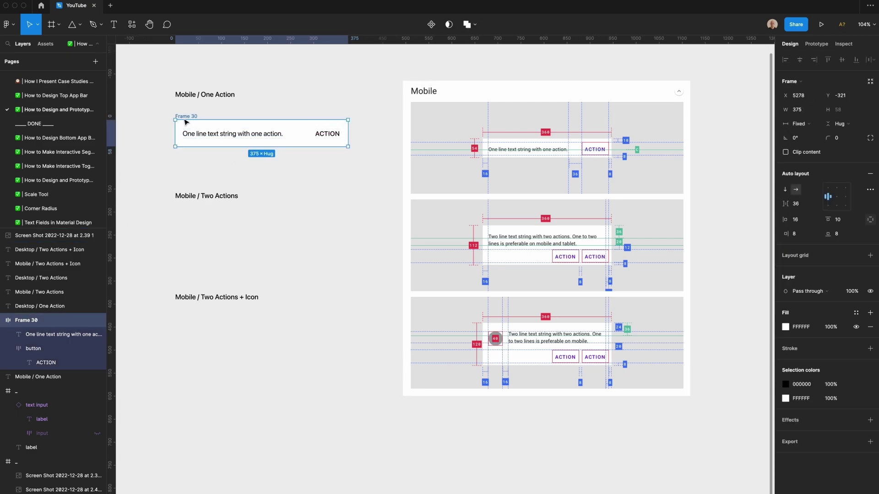
# Try widening the snackbar frame from its left edge and check the spacing around the message text
pyautogui.moveTo(181, 129)
pyautogui.mouseDown()
pyautogui.moveTo(140, 128)
pyautogui.moveTo(170, 129)
pyautogui.mouseUp()
pyautogui.click(275, 135)
pyautogui.press('alt')
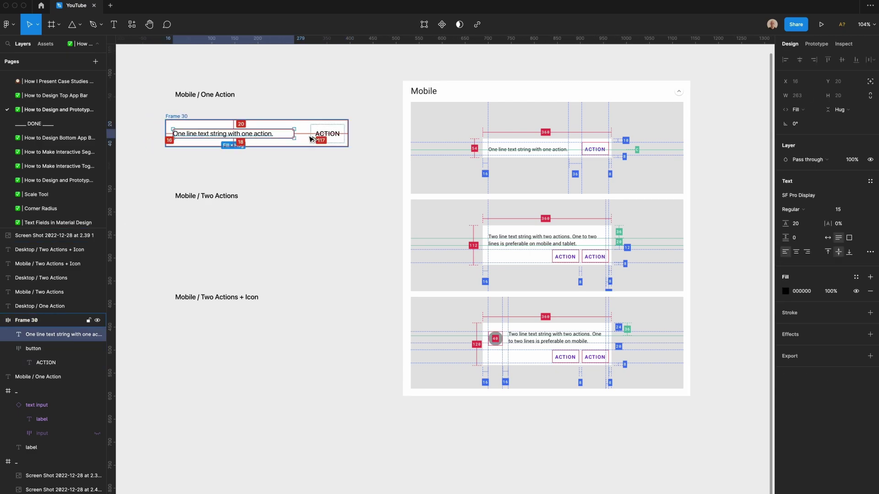
pyautogui.press('super+z')
pyautogui.press('super+z')
pyautogui.click(309, 162)
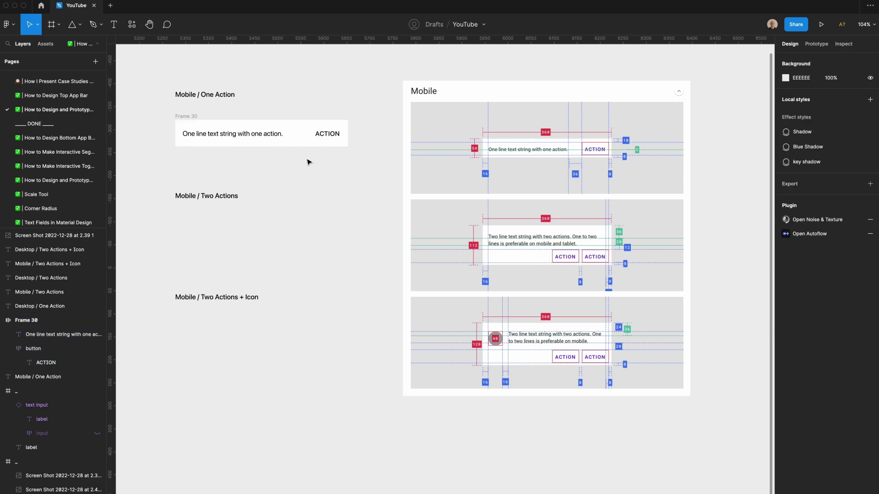
# Colour the ACTION label 5536FF and set its button's vertical padding to 8
pyautogui.keyDown('super'); pyautogui.click(328, 134); pyautogui.keyUp('super')
pyautogui.click(785, 292)
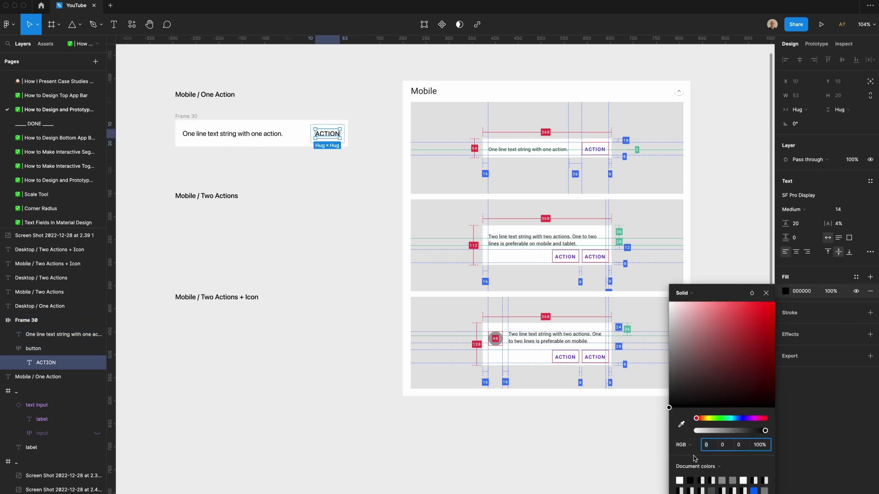
pyautogui.moveTo(693, 457); pyautogui.dragTo(682, 361)
pyautogui.click(689, 406)
pyautogui.click(396, 245)
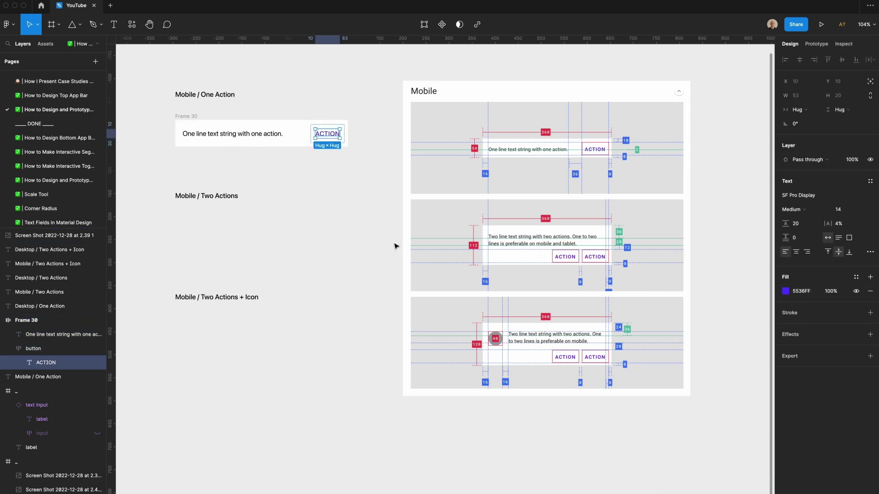
pyautogui.click(375, 216)
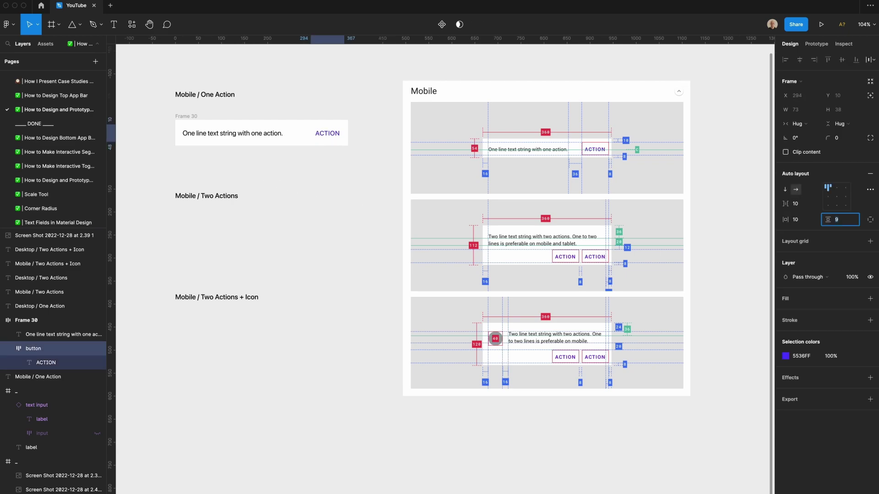
pyautogui.press('Return')
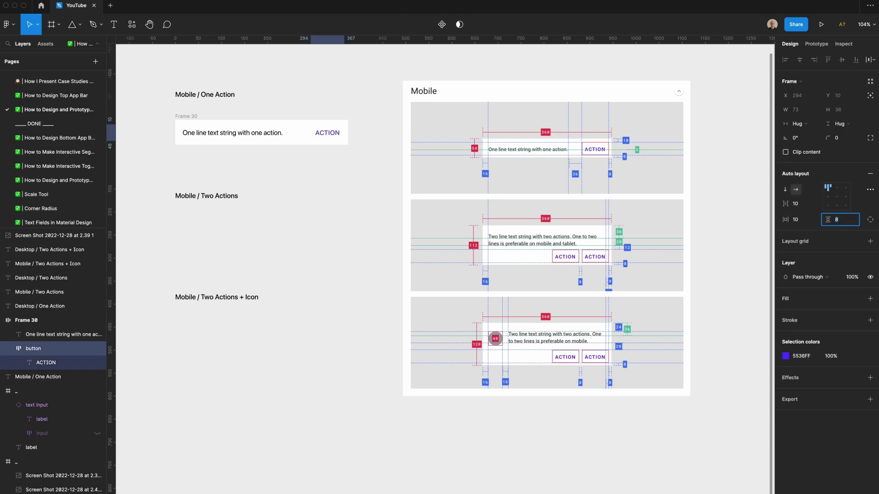
# Rename the snackbar frame as One Action
pyautogui.click(188, 117)
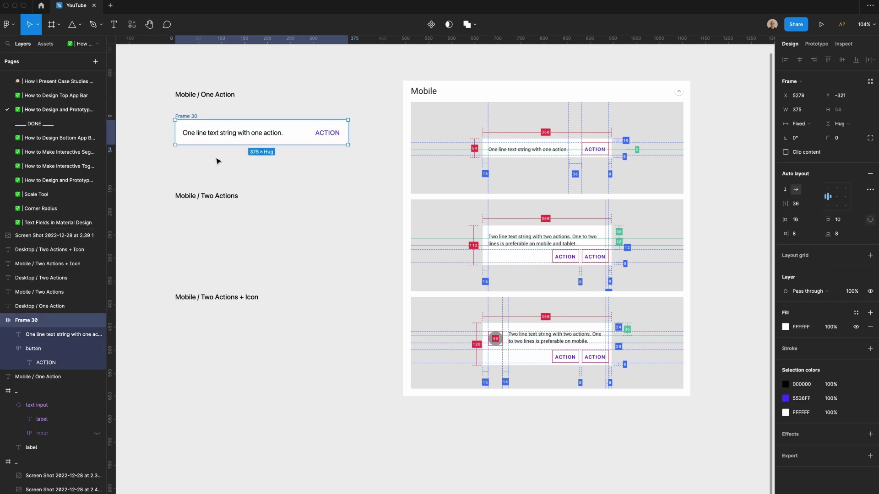
pyautogui.press('super+r')
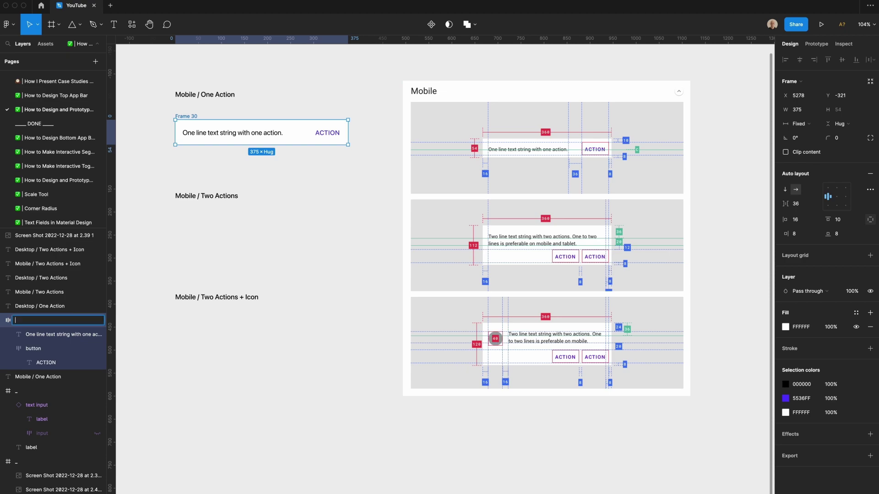
pyautogui.write('One Ac')
pyautogui.write('tion')
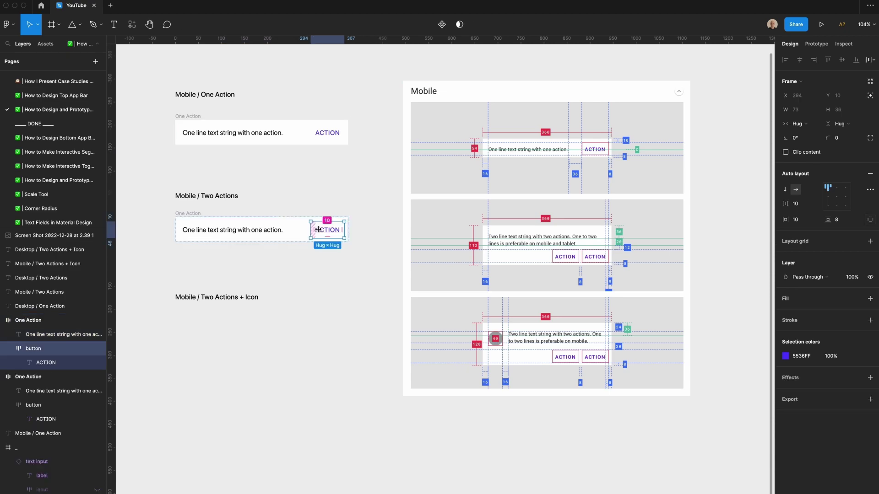
# Duplicate the button in the snackbar under Mobile / Two Actions and wrap both buttons in an auto layout with 8 spacing
pyautogui.press('super+d')
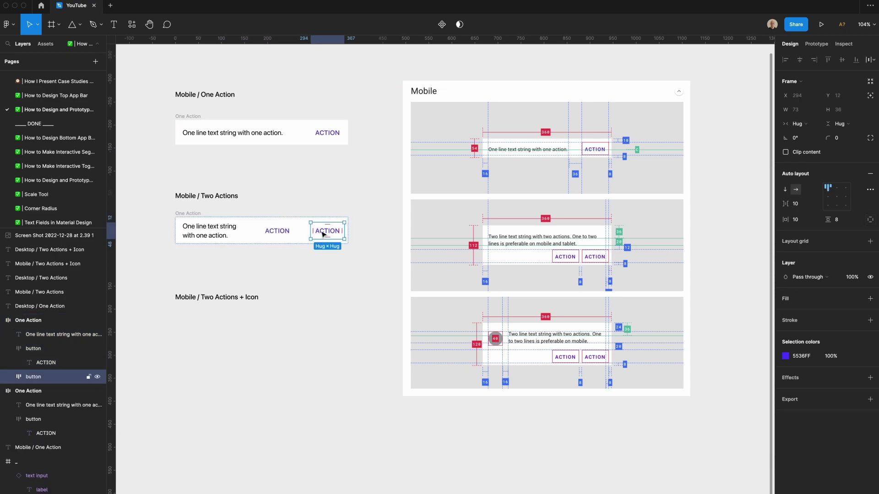
pyautogui.keyDown('shift'); pyautogui.click(291, 235); pyautogui.keyUp('shift')
pyautogui.hotkey('shift', 'a')
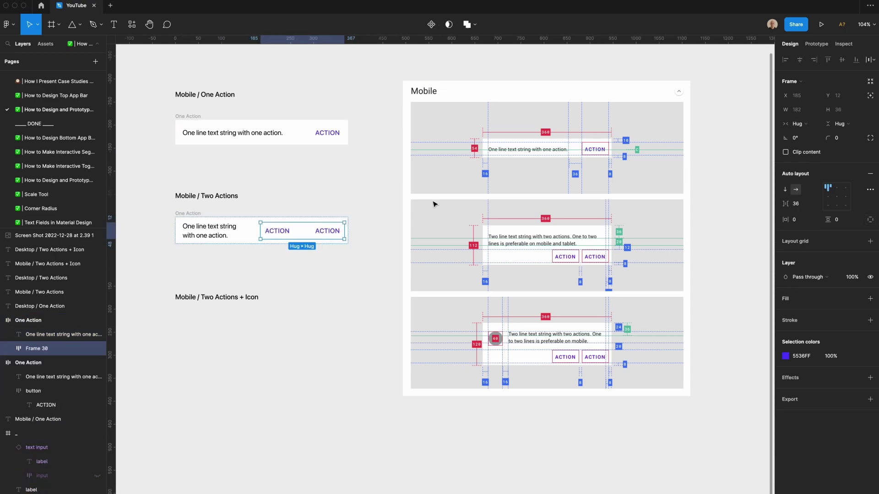
pyautogui.click(799, 204)
pyautogui.write('8')
pyautogui.press('Return')
# Stack the second snackbar's two-line message and buttons vertically, aligned top right, with 12 spacing and 18 top padding
pyautogui.click(194, 213)
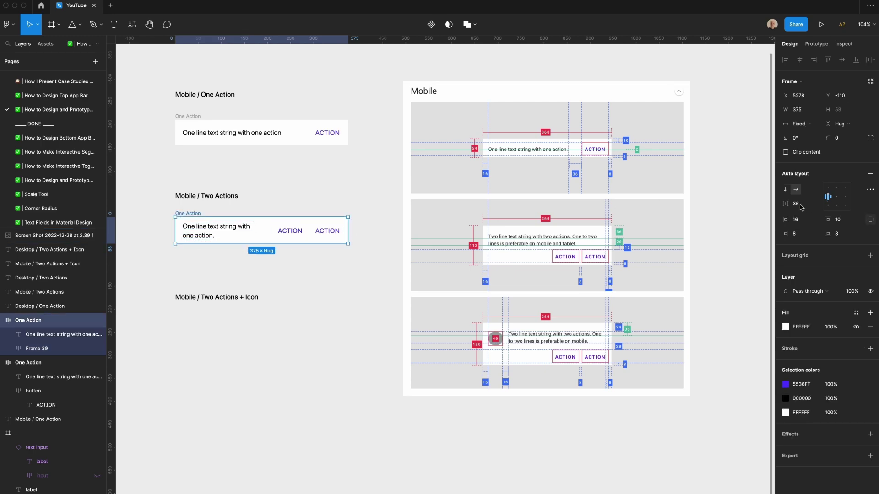
pyautogui.click(785, 190)
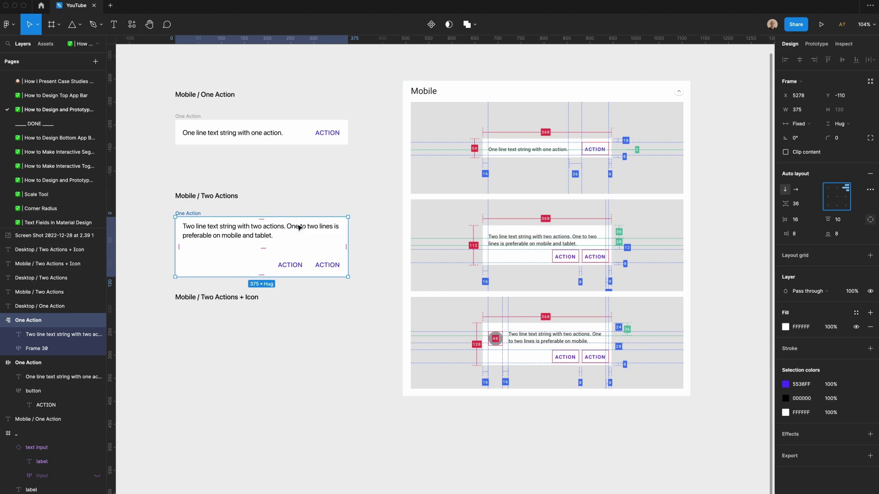
pyautogui.click(796, 204)
pyautogui.write('12')
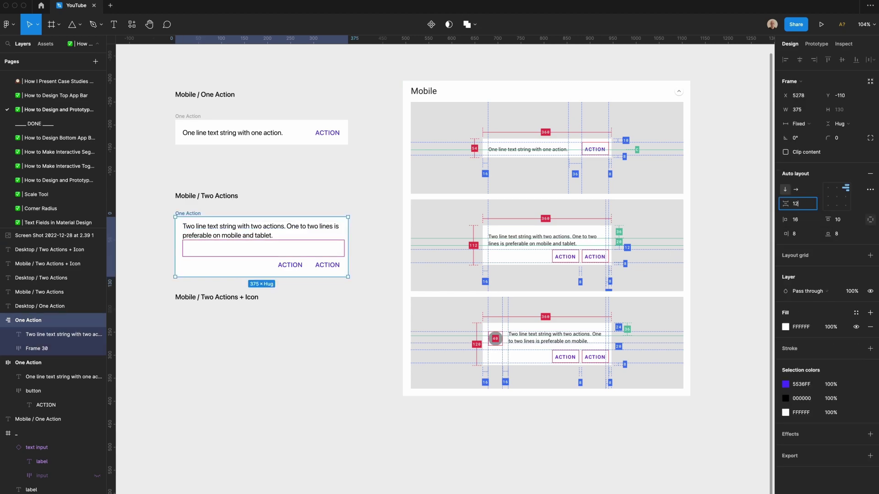
pyautogui.press('Return')
pyautogui.click(294, 354)
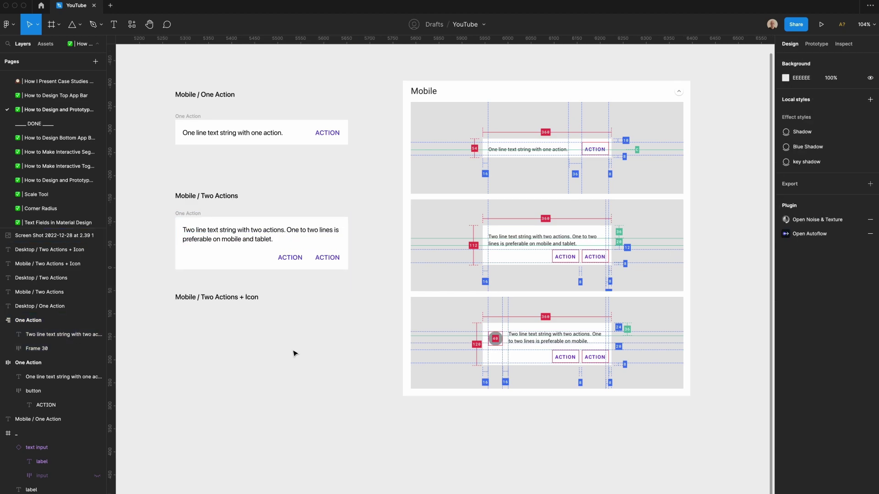
# Rename the second snackbar as Two Actions and place a copy of it under Mobile / Two Actions + Icon
pyautogui.click(191, 220)
pyautogui.write('Two')
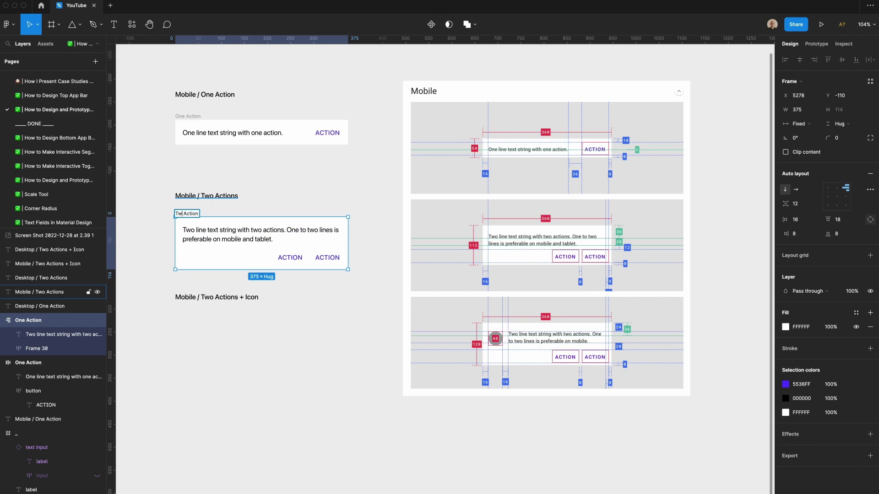
pyautogui.press('Return')
pyautogui.keyDown('alt'); pyautogui.moveTo(189, 213); pyautogui.dragTo(200, 309); pyautogui.keyUp('alt')
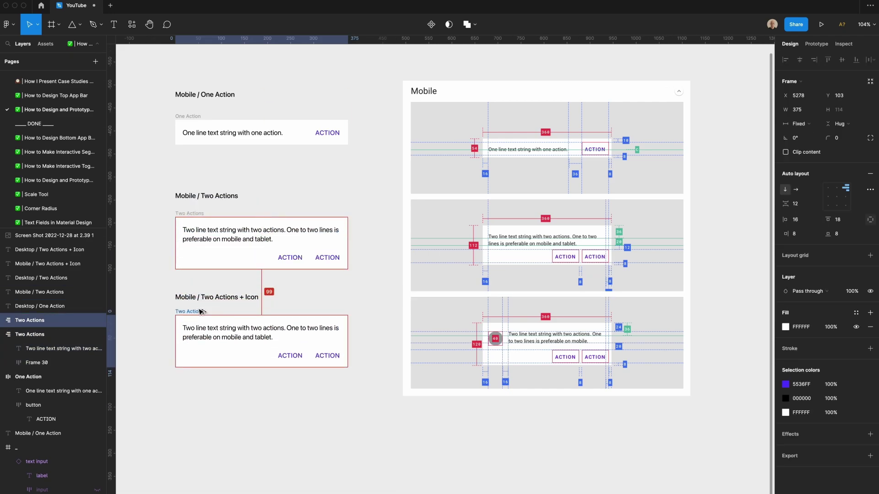
pyautogui.click(253, 297)
# Draw a 40 × 40 circle below the third snackbar and fill it with 5536FF
pyautogui.press('o')
pyautogui.moveTo(237, 394); pyautogui.dragTo(254, 414)
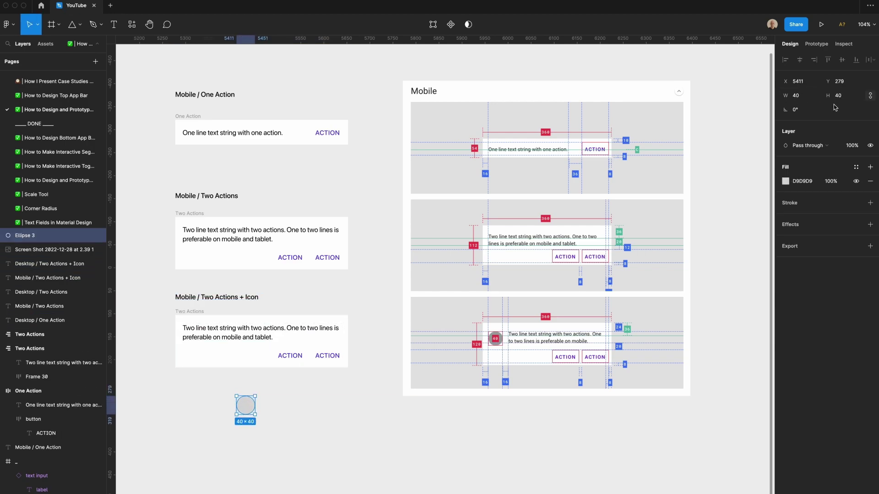
pyautogui.click(785, 181)
pyautogui.click(701, 391)
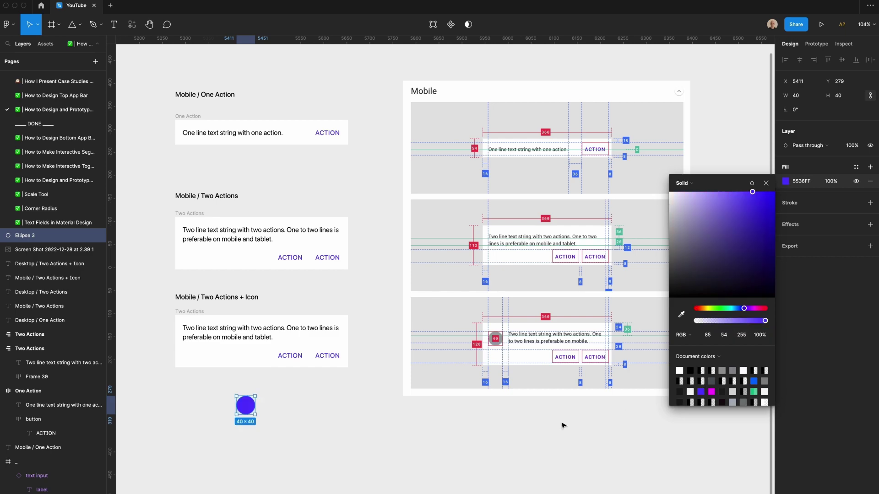
pyautogui.click(334, 437)
# Place a copy of the ACTION text beside the circle, change it to exclamation-triangle and set its font to Font Awesome 6 Pro
pyautogui.moveTo(293, 357); pyautogui.dragTo(307, 401)
pyautogui.doubleClick(307, 401)
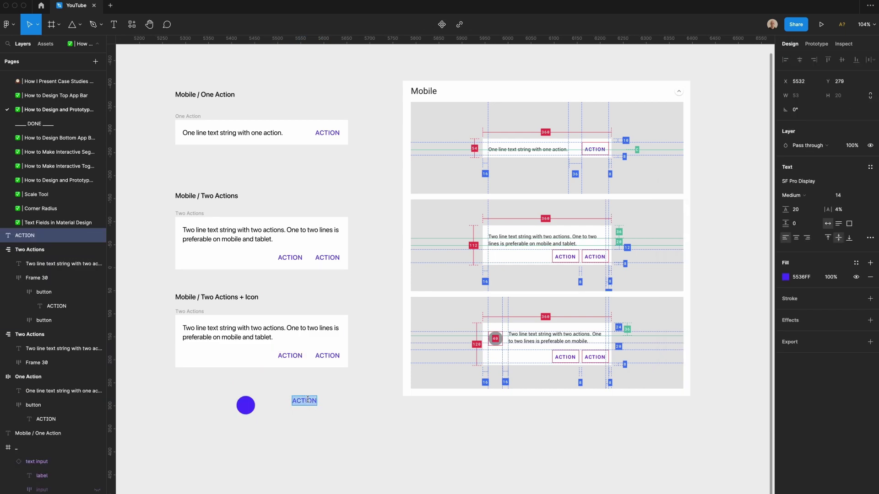
pyautogui.write('exclamation-triangle')
pyautogui.press('Escape')
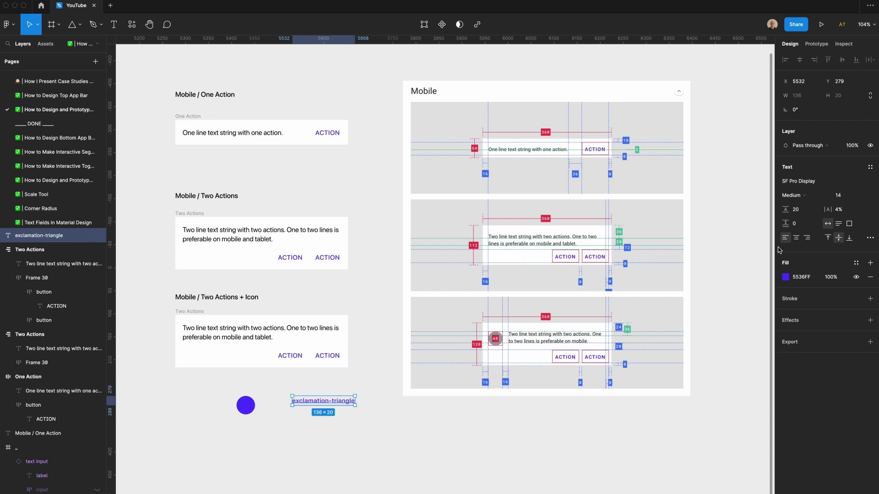
pyautogui.click(872, 182)
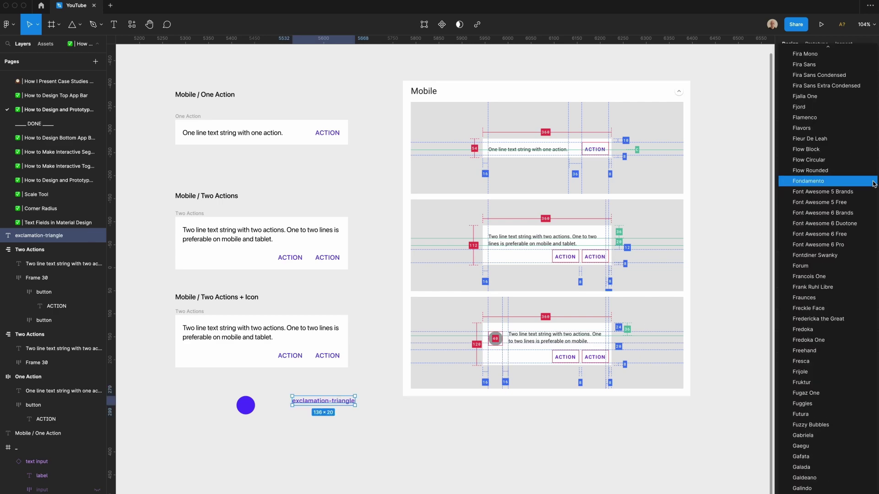
pyautogui.click(819, 245)
# Fill the exclamation-triangle icon with white FFFFFF and set its font style to Solid
pyautogui.click(786, 277)
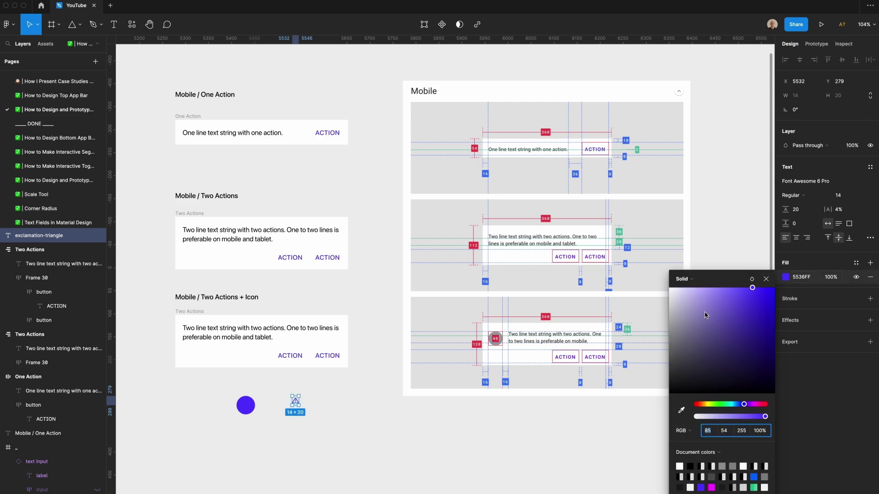
pyautogui.moveTo(705, 315); pyautogui.dragTo(670, 287)
pyautogui.click(796, 195)
pyautogui.click(797, 209)
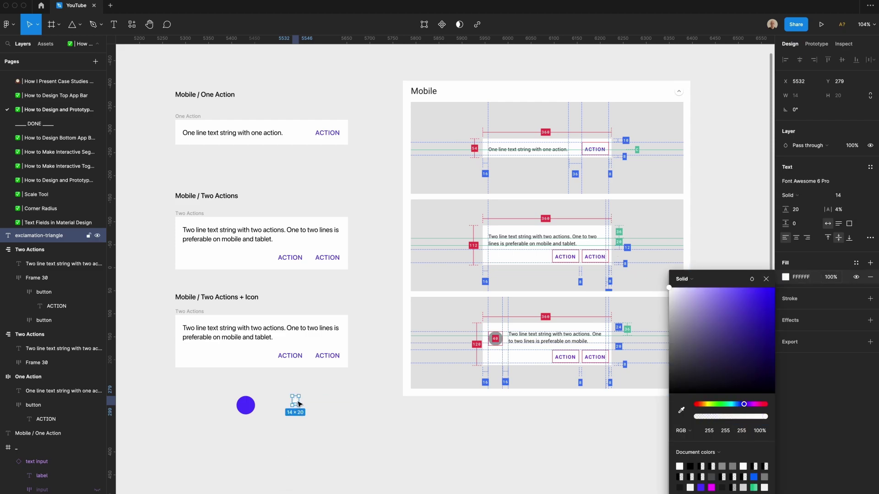
# Centre the icon on the circle and frame both together, layering the icon above the circle and adjusting its font size
pyautogui.moveTo(297, 403); pyautogui.dragTo(247, 406)
pyautogui.press('Escape')
pyautogui.click(271, 425)
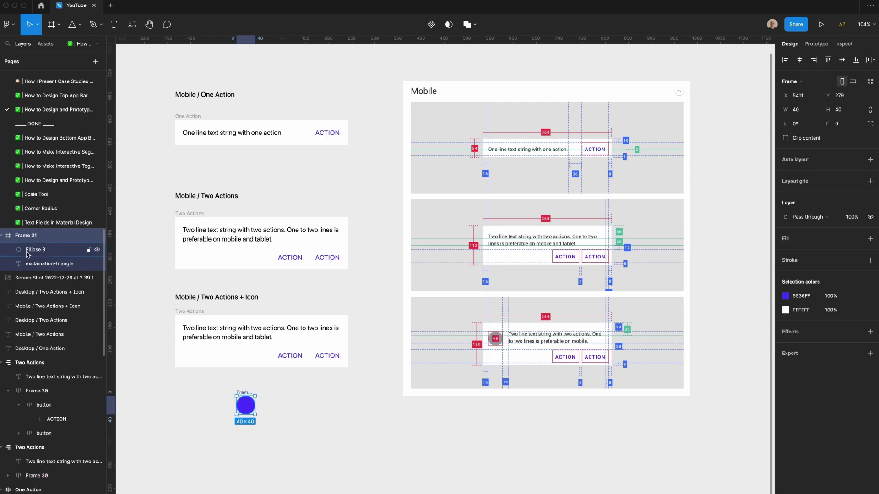
pyautogui.click(27, 251)
pyautogui.moveTo(28, 264); pyautogui.dragTo(27, 247)
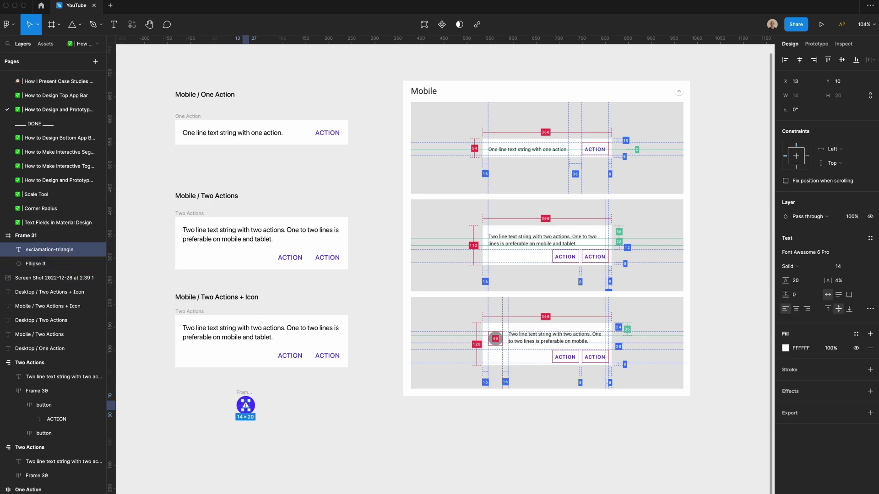
pyautogui.click(841, 267)
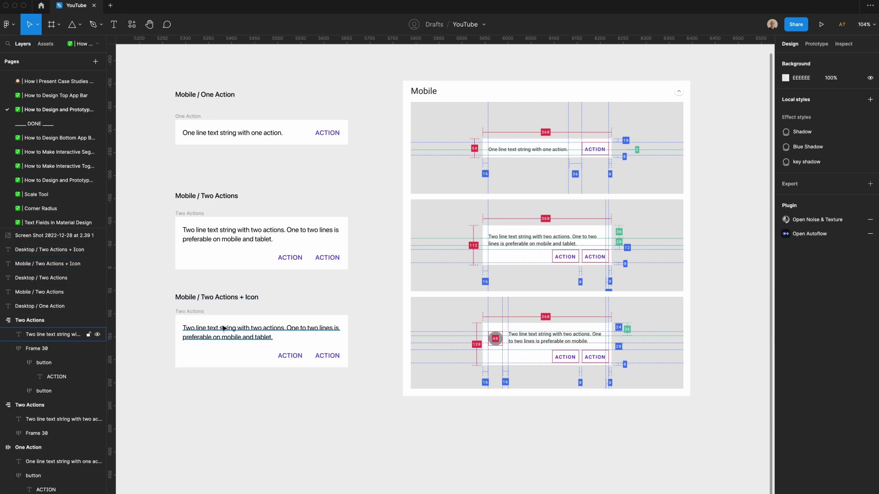
# Move the framed icon into the third mobile snackbar and wrap it with the message in a horizontal auto layout, icon first
pyautogui.click(223, 329)
pyautogui.press('super+v')
pyautogui.keyDown('shift'); pyautogui.click(223, 329); pyautogui.keyUp('shift')
pyautogui.hotkey('shift', 'a')
pyautogui.click(797, 188)
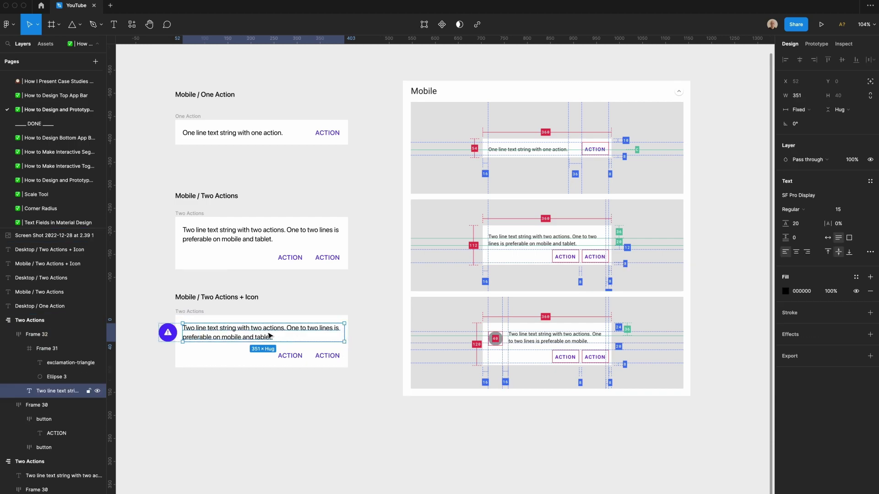
# Set the spacing between the icon and message in the third mobile snackbar to 15
pyautogui.click(55, 335)
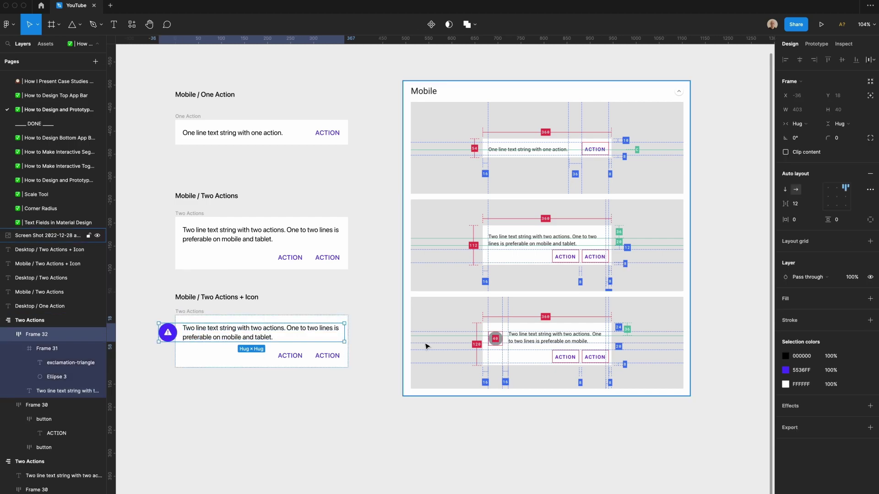
pyautogui.click(817, 204)
pyautogui.press('Up')
pyautogui.press('Up')
pyautogui.press('Up')
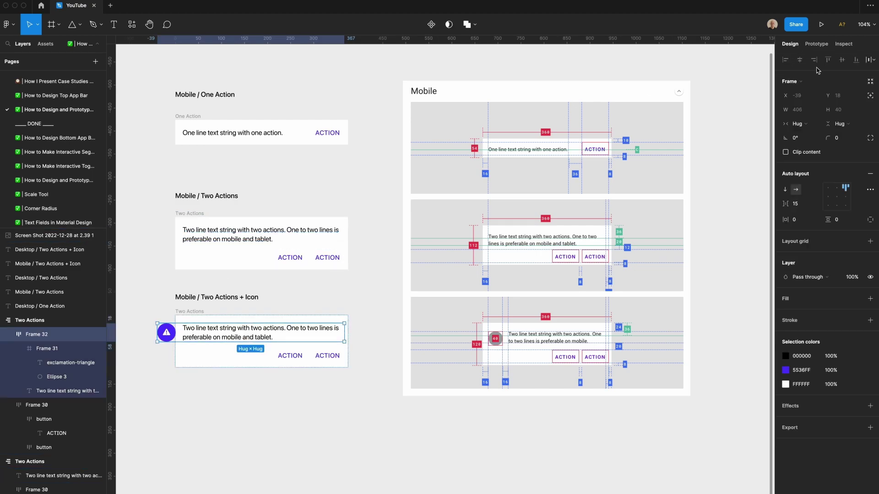
# Set both the icon-and-message frame and the message text inside it to fill the available width
pyautogui.click(797, 123)
pyautogui.click(808, 136)
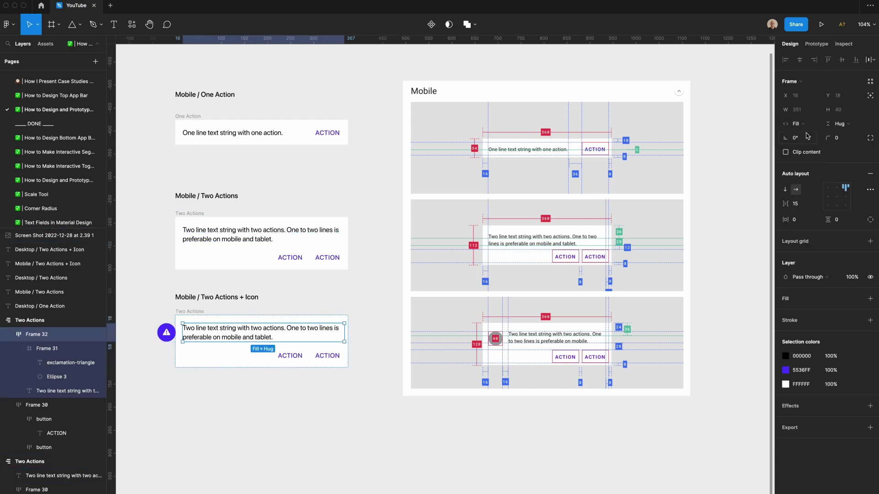
pyautogui.doubleClick(227, 333)
pyautogui.click(801, 110)
pyautogui.click(804, 132)
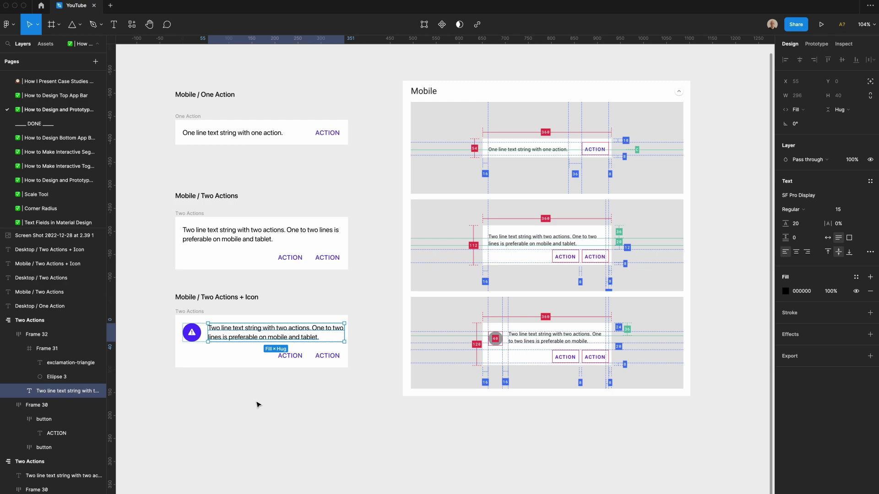
pyautogui.doubleClick(249, 338)
pyautogui.press('super+v')
pyautogui.press('super+v')
pyautogui.press('super+z')
pyautogui.press('super+z')
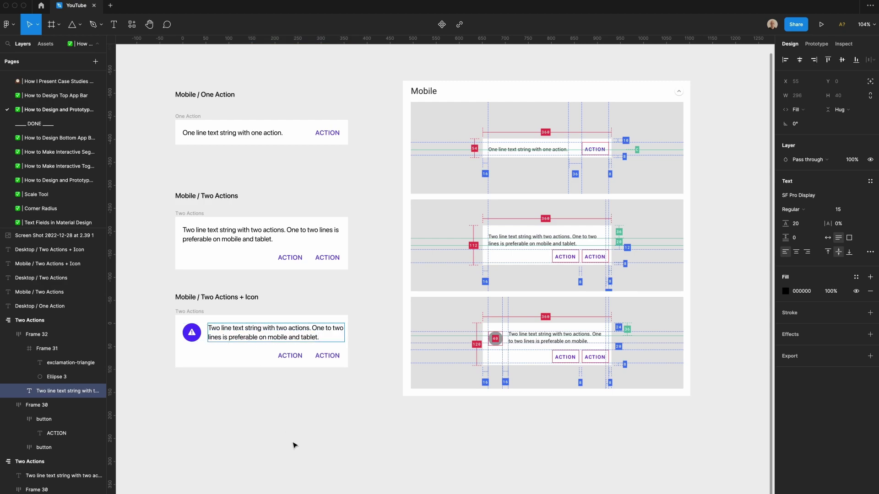
# Rename the third mobile snackbar as Two Actions + Icon and remove the Mobile and Desktop heading labels
pyautogui.click(292, 436)
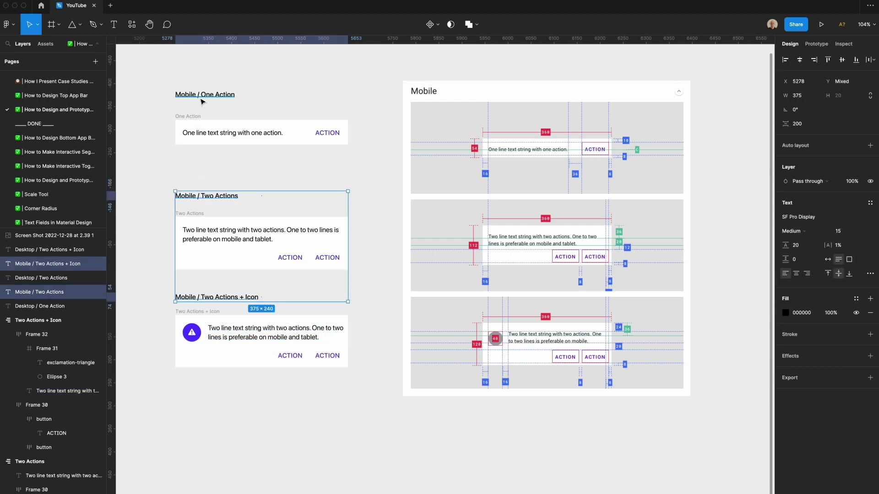
pyautogui.keyDown('shift'); pyautogui.click(200, 99); pyautogui.keyUp('shift')
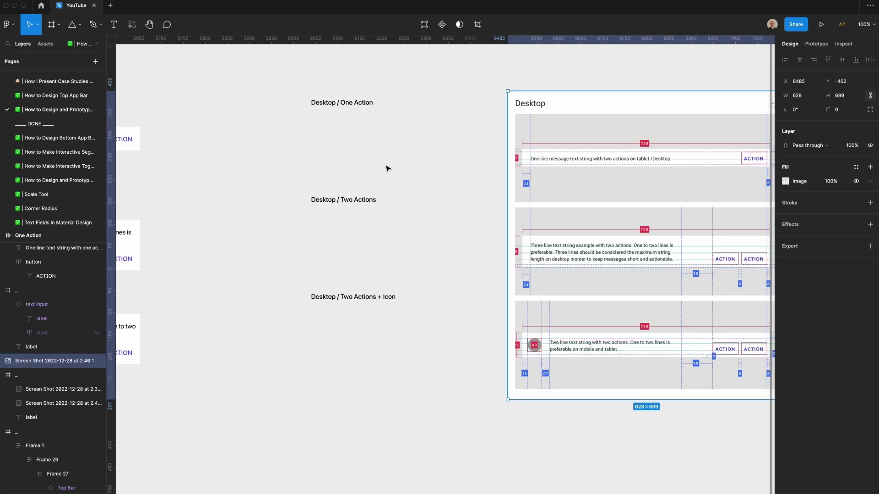
pyautogui.moveTo(233, 90); pyautogui.dragTo(372, 348)
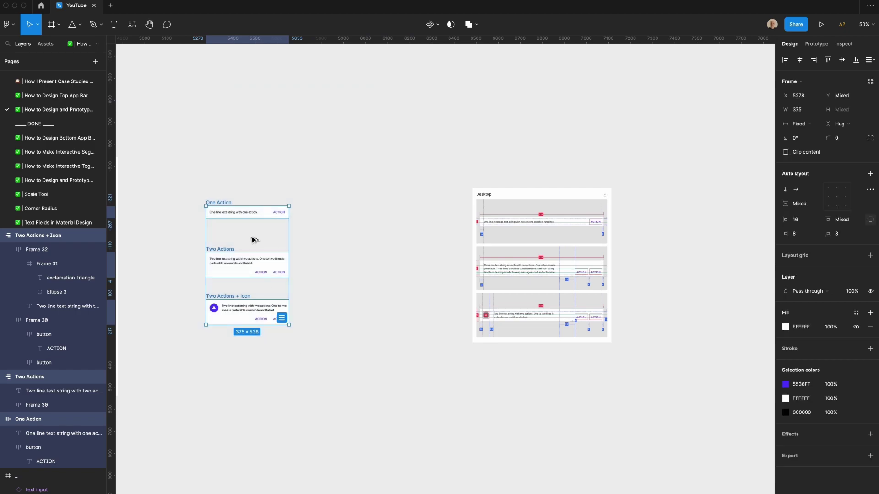
# Duplicate the three mobile snackbars beside the Desktop reference and set the copies' width to 720
pyautogui.moveTo(248, 241); pyautogui.dragTo(388, 252)
pyautogui.scroll(2, 388, 251)
pyautogui.click(278, 167)
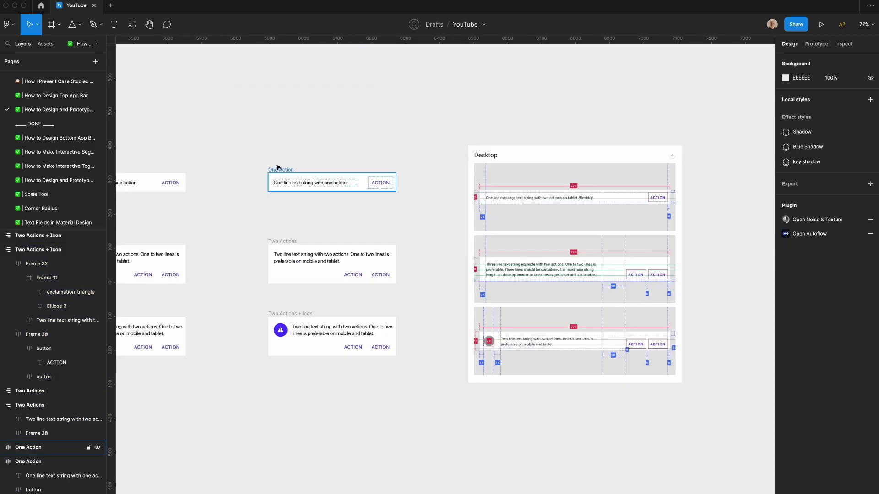
pyautogui.moveTo(242, 132); pyautogui.dragTo(407, 401)
pyautogui.click(802, 107)
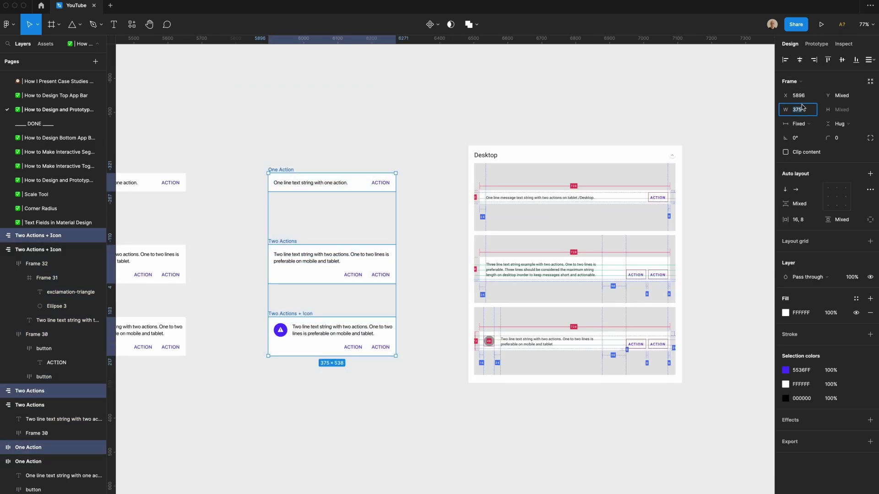
pyautogui.write('720')
pyautogui.press('Return')
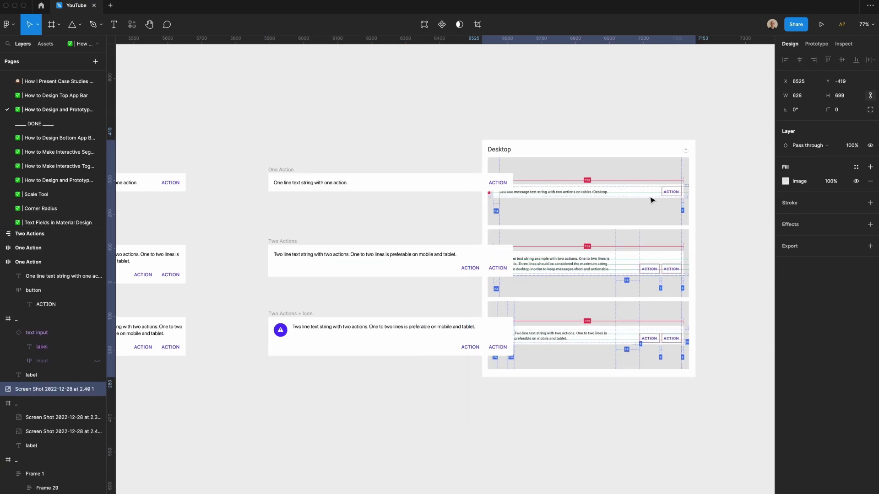
# Change the desktop One Action message to "One line message text string with two actions on tablet or desktop."
pyautogui.click(362, 152)
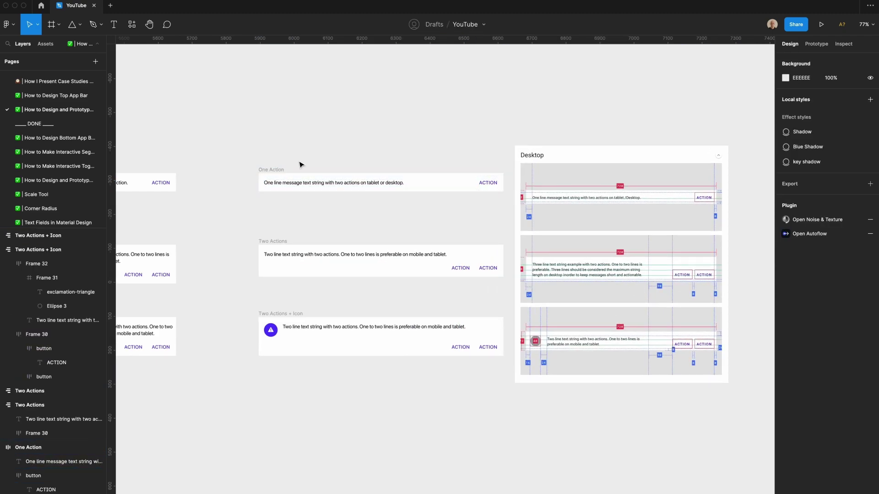
pyautogui.click(286, 254)
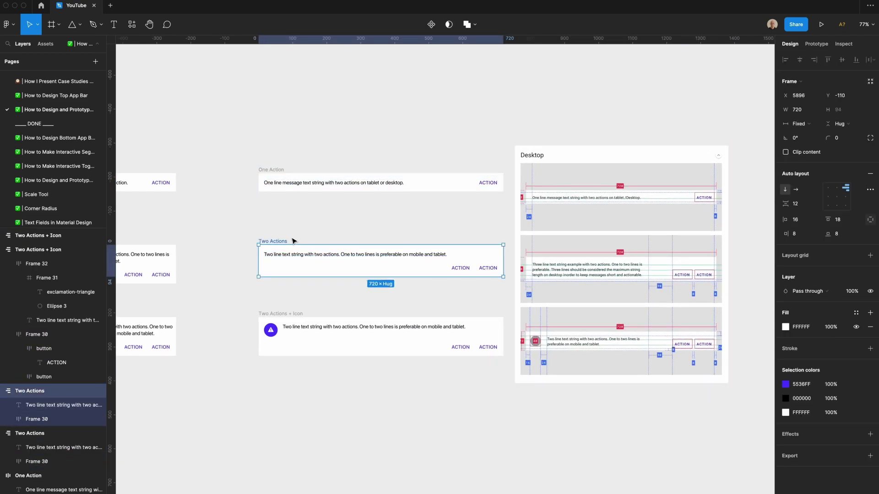
# Lay out the desktop Two Actions snackbar horizontally, aligned bottom right with 90 spacing, using the three-line message wrapped with 10 bottom padding
pyautogui.click(796, 189)
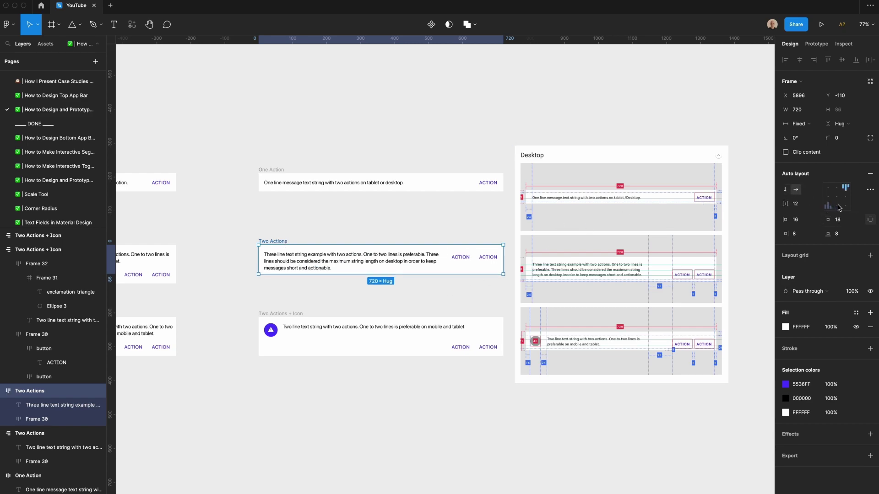
pyautogui.click(845, 205)
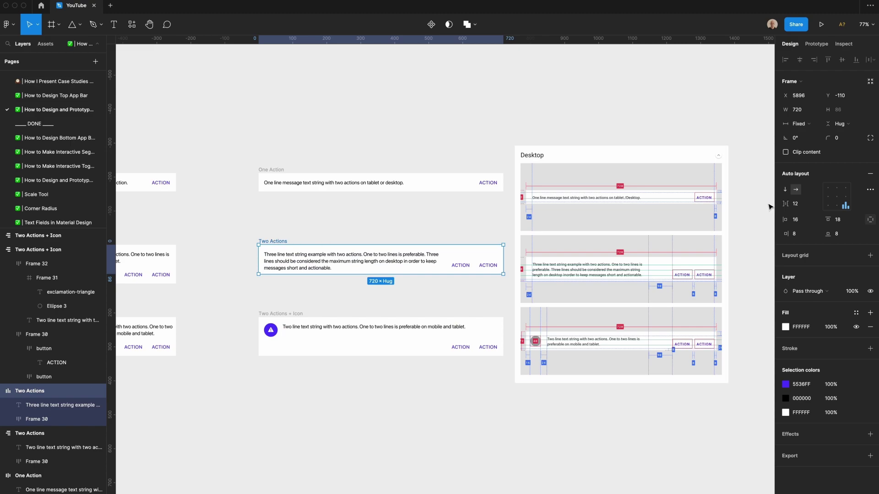
pyautogui.click(799, 208)
pyautogui.write('9')
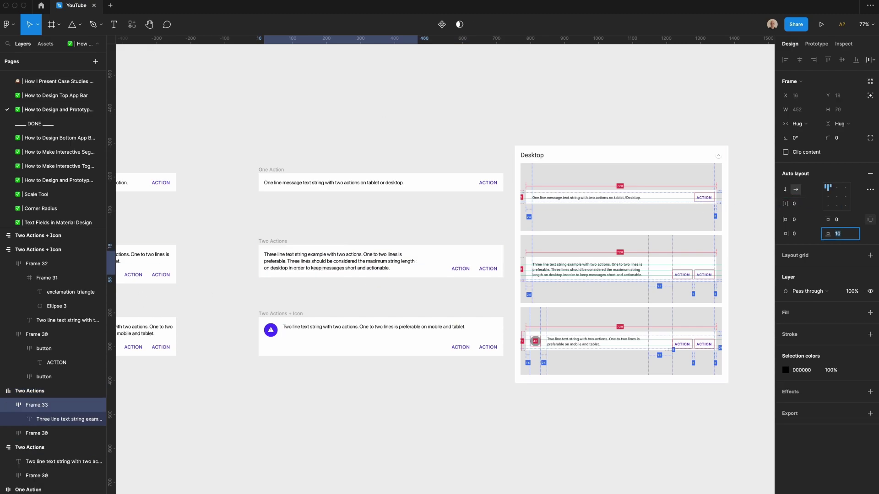
# Replace the third desktop snackbar with a copy of the desktop Two Actions snackbar, named Two Actions + Icon
pyautogui.click(282, 316)
pyautogui.press('Delete')
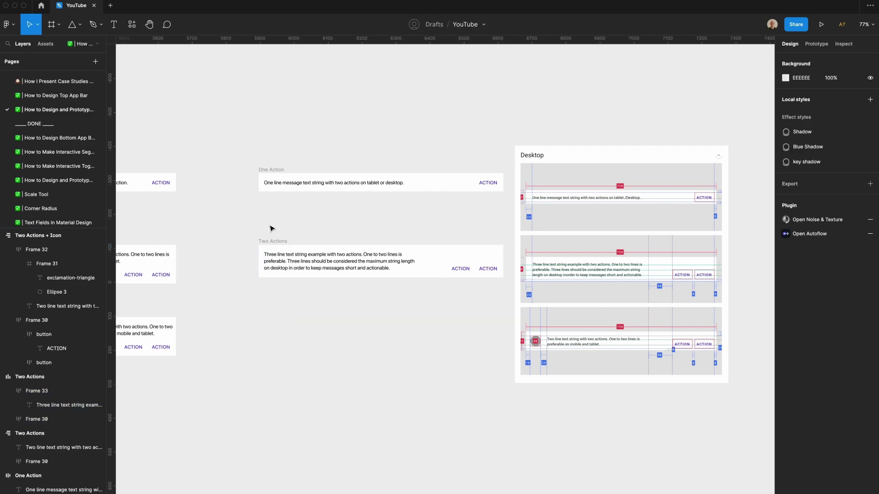
pyautogui.keyDown('alt'); pyautogui.moveTo(270, 241); pyautogui.dragTo(267, 314); pyautogui.keyUp('alt')
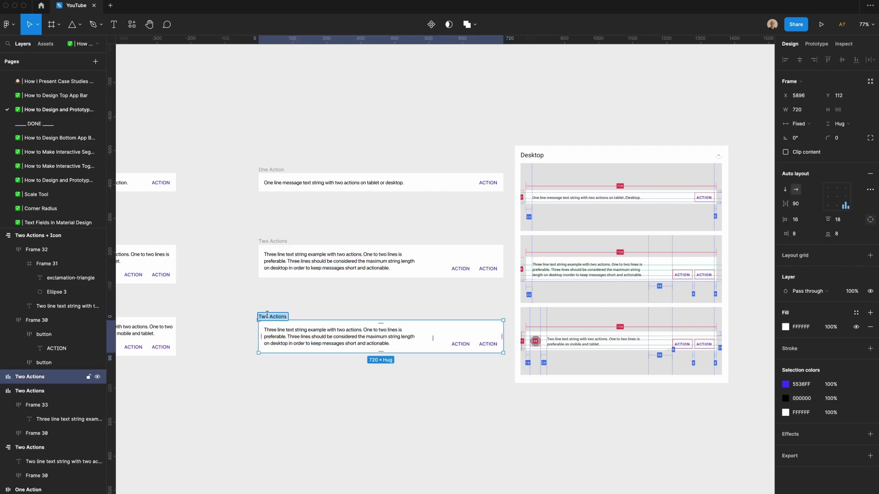
pyautogui.press('Right')
pyautogui.write('+ Icon')
pyautogui.press('Return')
# Copy the mobile snackbar's icon before the message in the desktop Two Actions + Icon snackbar and use the two-line message text there
pyautogui.hscroll(-6, 432, 337)
pyautogui.doubleClick(342, 330)
pyautogui.hscroll(7, 341, 333)
pyautogui.click(263, 333)
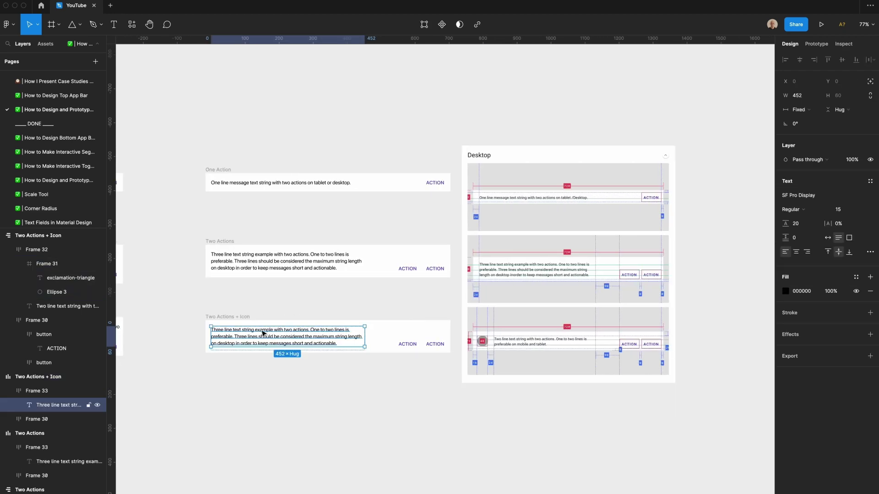
pyautogui.press('super+v')
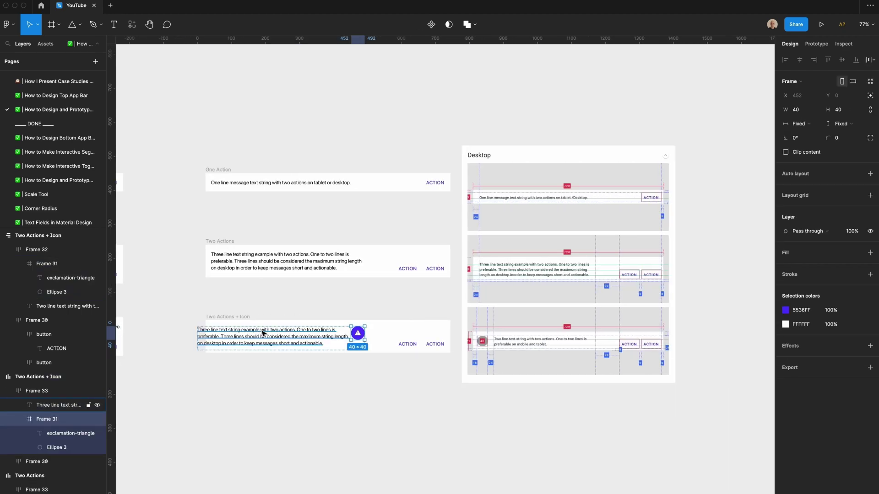
pyautogui.press('Left')
pyautogui.keyDown('shift'); pyautogui.click(263, 333); pyautogui.keyUp('shift')
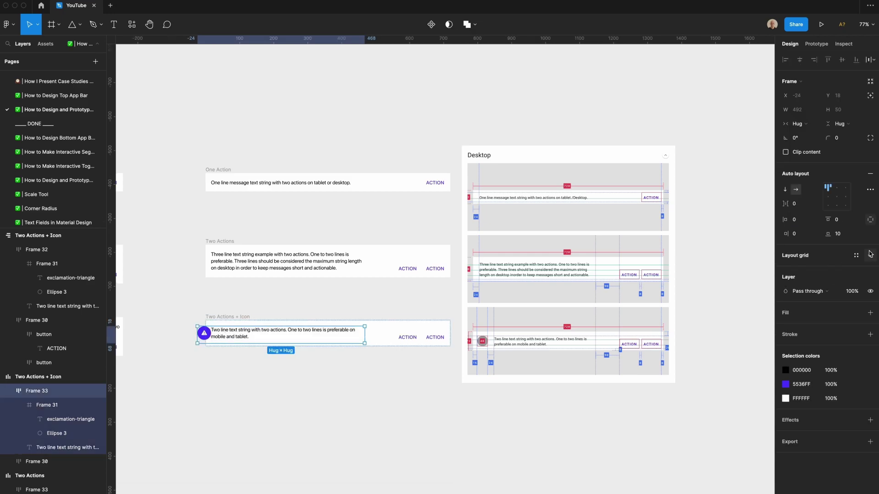
# Set the spacing between the icon and message in the desktop Two Actions + Icon snackbar to 24
pyautogui.click(807, 206)
pyautogui.write('24')
pyautogui.press('Return')
pyautogui.click(411, 375)
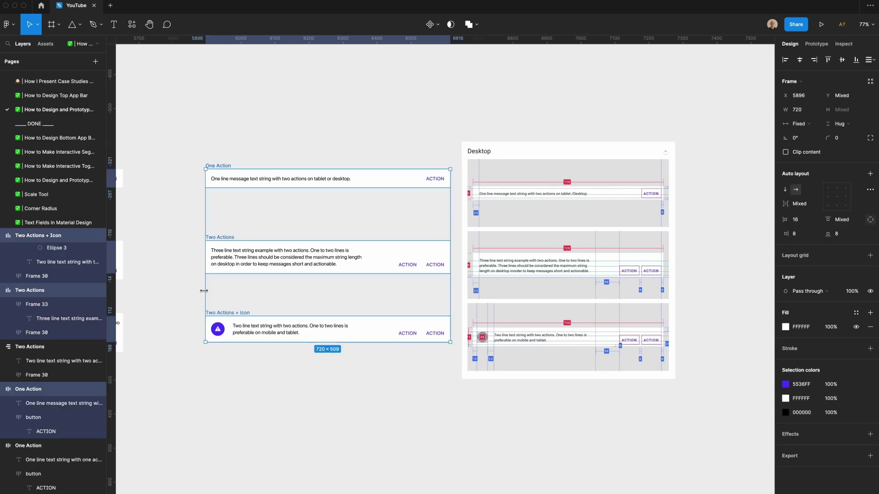
# Try narrowing the three desktop snackbars to 640 wide, and undo the resize
pyautogui.moveTo(203, 291); pyautogui.dragTo(230, 293)
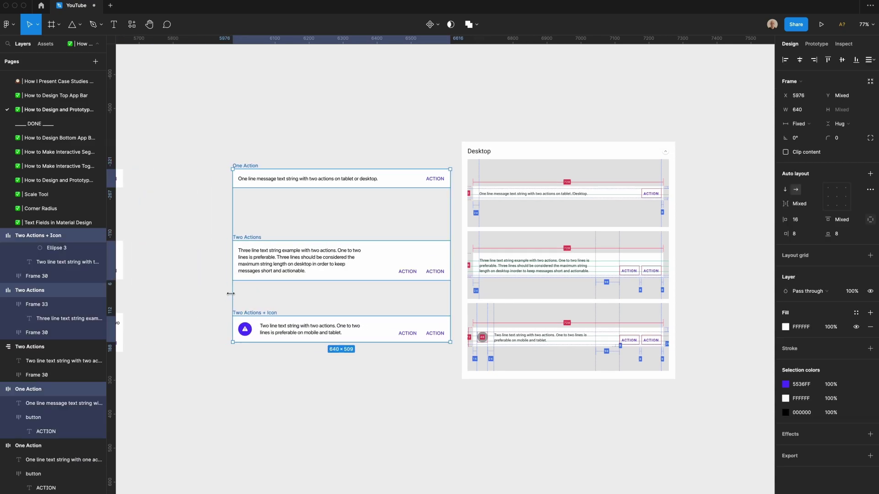
pyautogui.press('super+z')
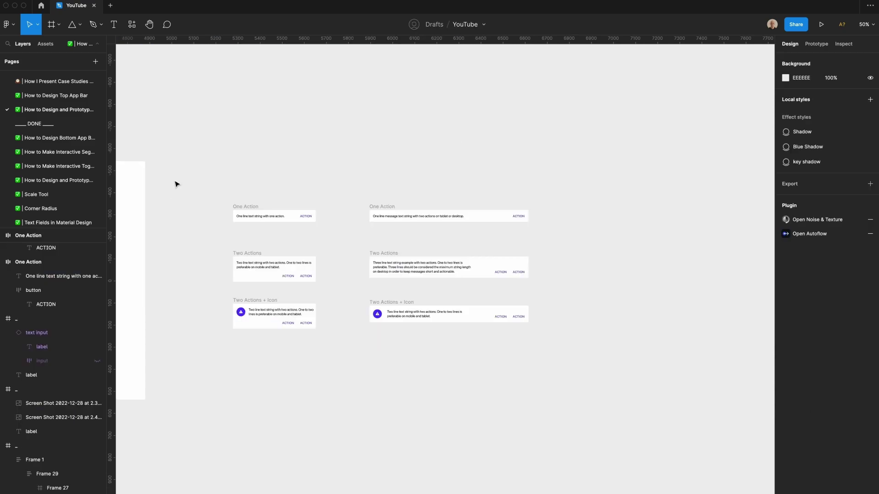
# Combine all six mobile and desktop frames, spaced 80 apart, into one component set named Banner
pyautogui.moveTo(171, 180); pyautogui.dragTo(588, 398)
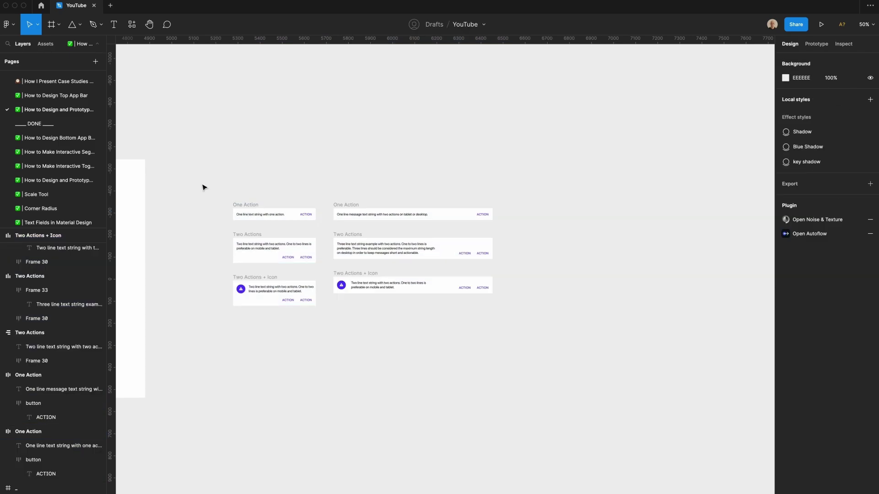
pyautogui.moveTo(202, 184); pyautogui.dragTo(543, 355)
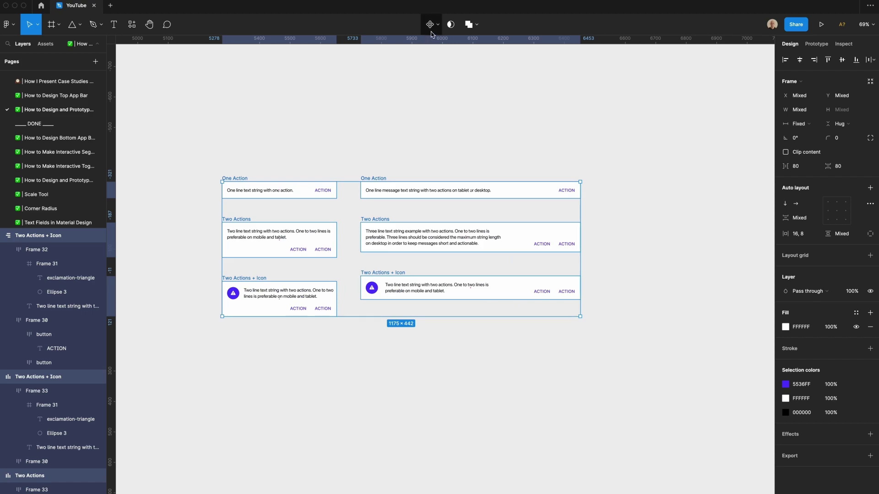
pyautogui.click(437, 24)
pyautogui.click(432, 65)
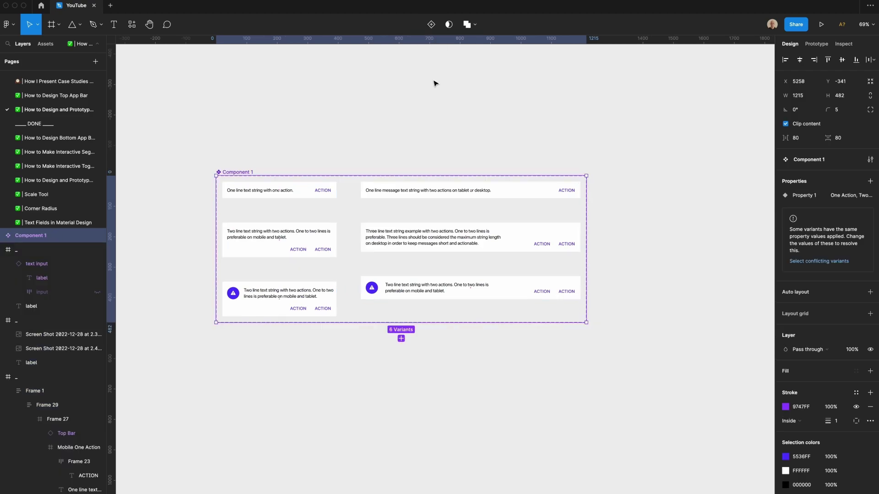
pyautogui.click(810, 159)
pyautogui.write('Banner')
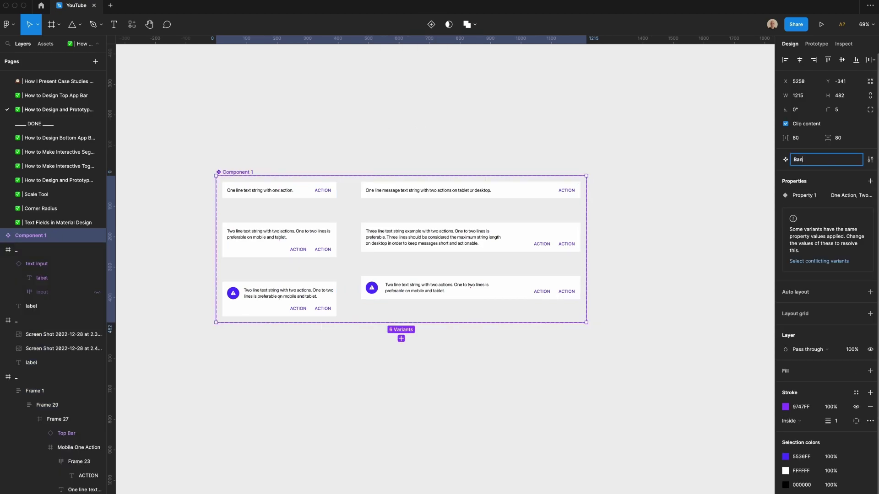
pyautogui.press('Return')
# Rename the Banner set's variant property to Type and add a variant property named Device with the value Mobile
pyautogui.doubleClick(804, 196)
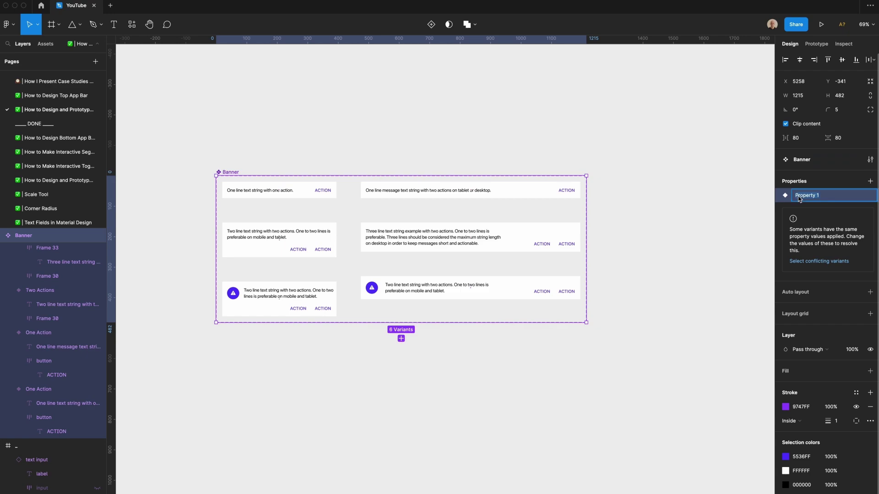
pyautogui.write('Type')
pyautogui.press('Return')
pyautogui.click(870, 181)
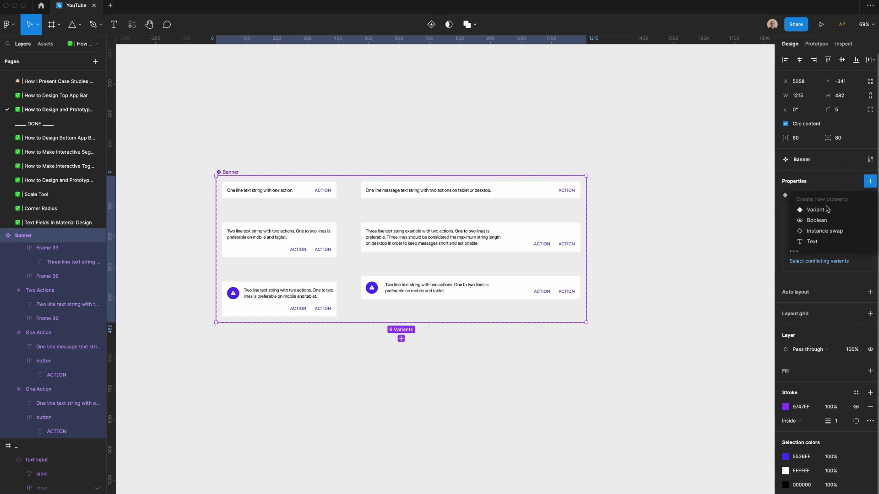
pyautogui.click(819, 210)
pyautogui.write('Device')
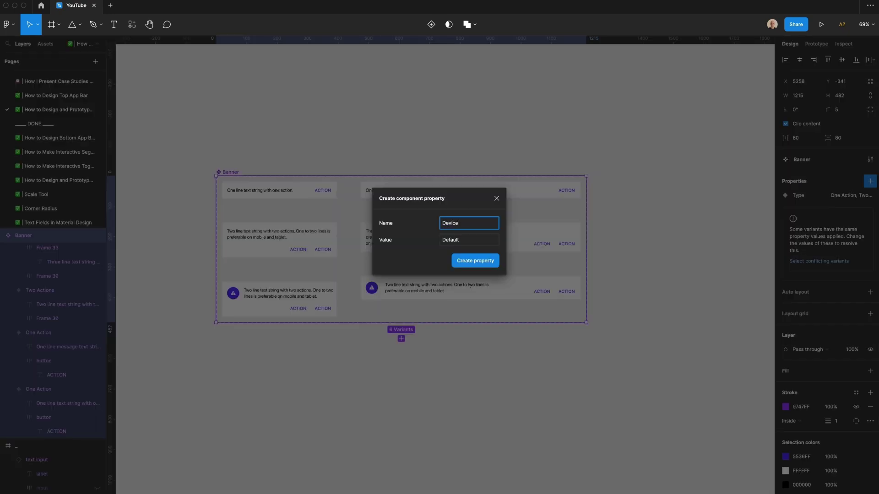
pyautogui.press('Tab')
pyautogui.write('M')
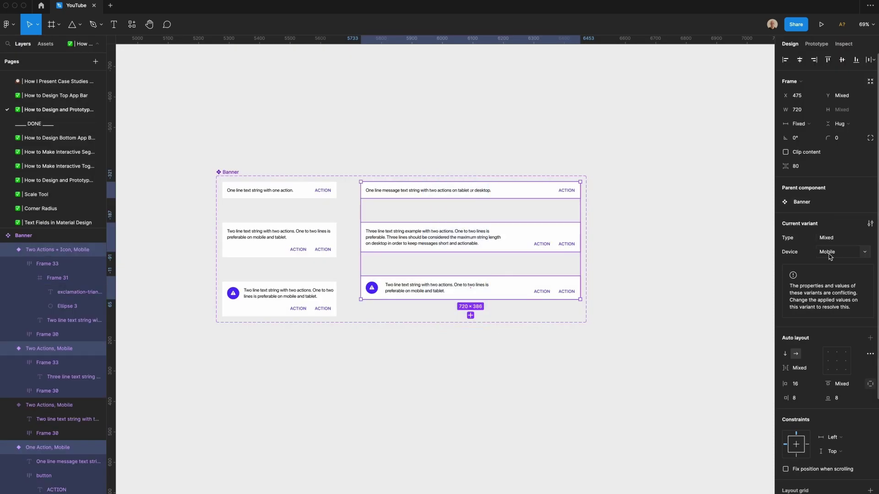
# Set the Device property of the three wide variants to Desktop
pyautogui.click(829, 254)
pyautogui.write('D')
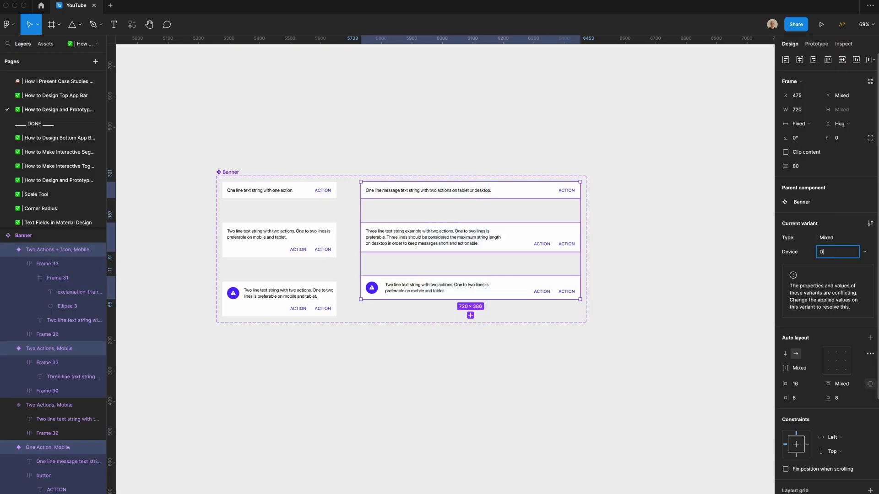
pyautogui.write('esktop')
pyautogui.press('Return')
# Place a Banner instance above the component set and switch it through Two Actions to Two Actions + Icon on Desktop
pyautogui.click(295, 190)
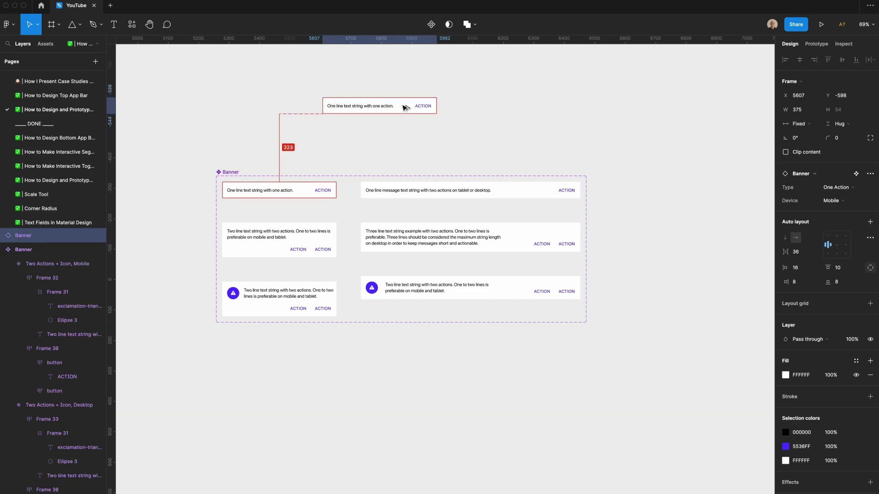
pyautogui.moveTo(405, 108); pyautogui.dragTo(417, 99)
pyautogui.click(835, 187)
pyautogui.click(851, 200)
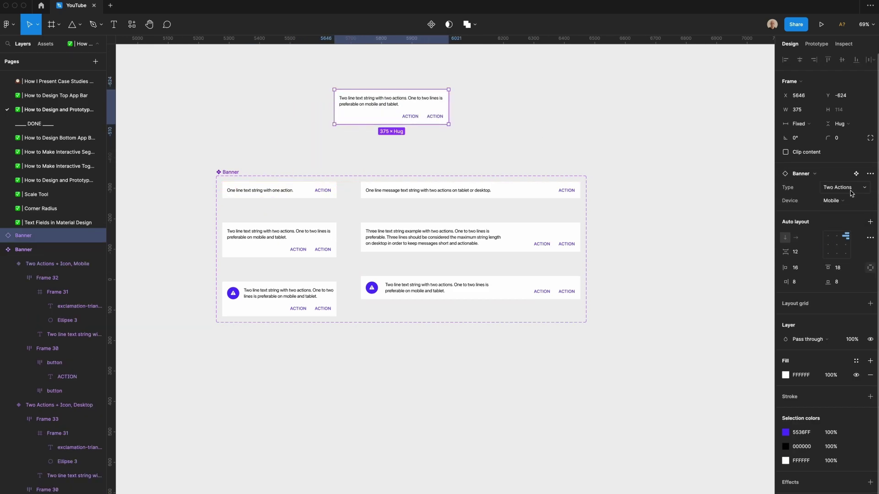
pyautogui.click(850, 190)
pyautogui.click(852, 198)
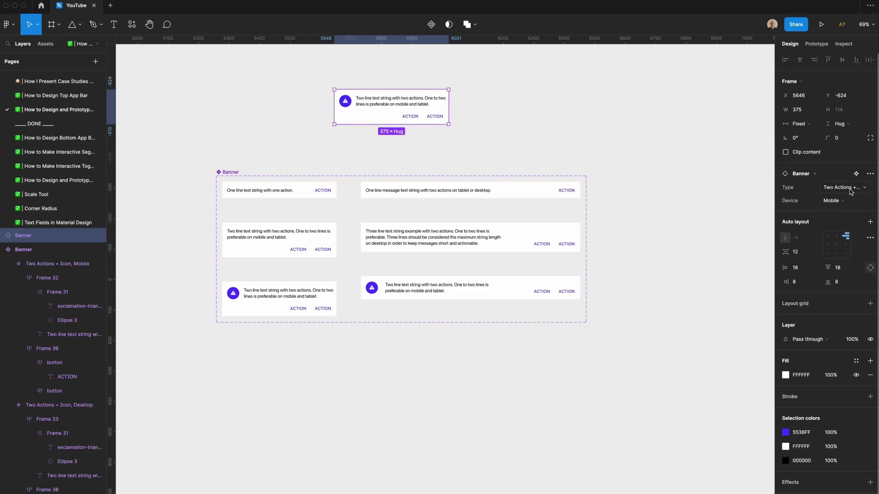
pyautogui.click(842, 201)
pyautogui.click(845, 212)
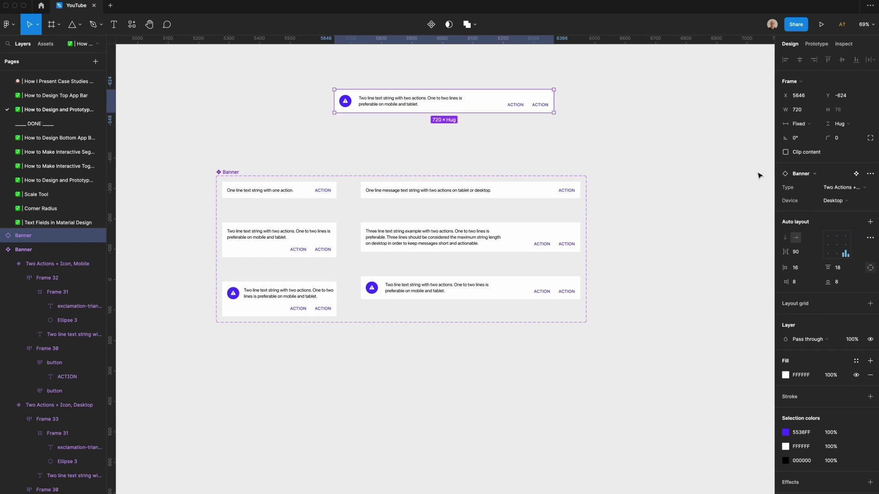
# Set the letter spacing of the message text in all six Banner variants to 2%
pyautogui.keyDown('super'); pyautogui.click(259, 190); pyautogui.keyUp('super')
pyautogui.keyDown('shift'); pyautogui.keyDown('super'); pyautogui.click(247, 238); pyautogui.keyUp('super'); pyautogui.keyUp('shift')
pyautogui.keyDown('shift'); pyautogui.keyDown('super'); pyautogui.click(286, 293); pyautogui.keyUp('super'); pyautogui.keyUp('shift')
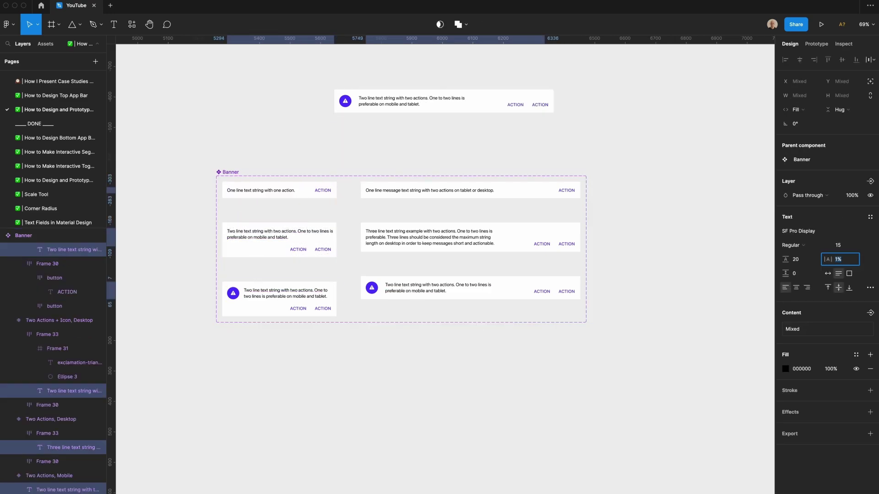
pyautogui.press('Up')
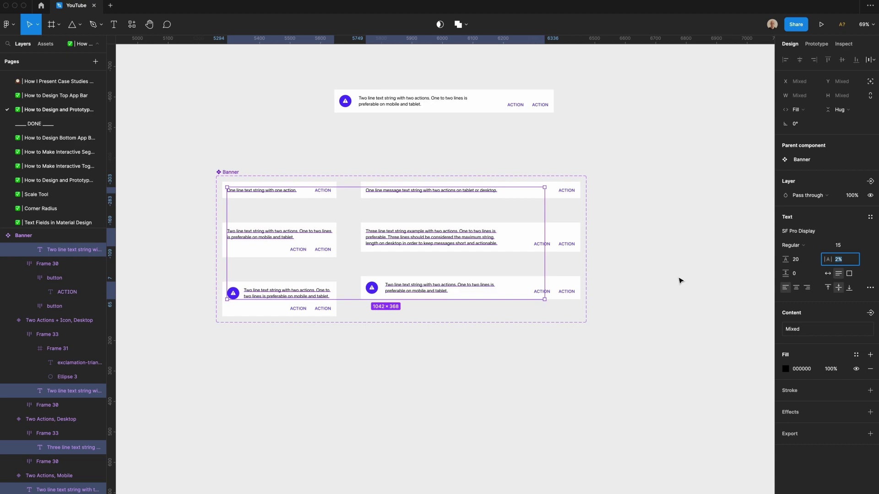
pyautogui.click(678, 279)
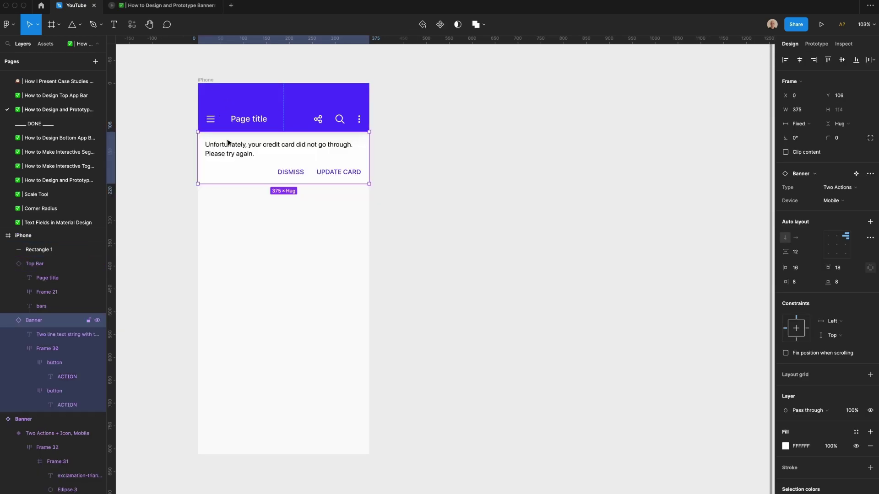
# Duplicate the iPhone frame and move the original's banner up until it is fully hidden behind the top bar
pyautogui.click(204, 81)
pyautogui.press('super+d')
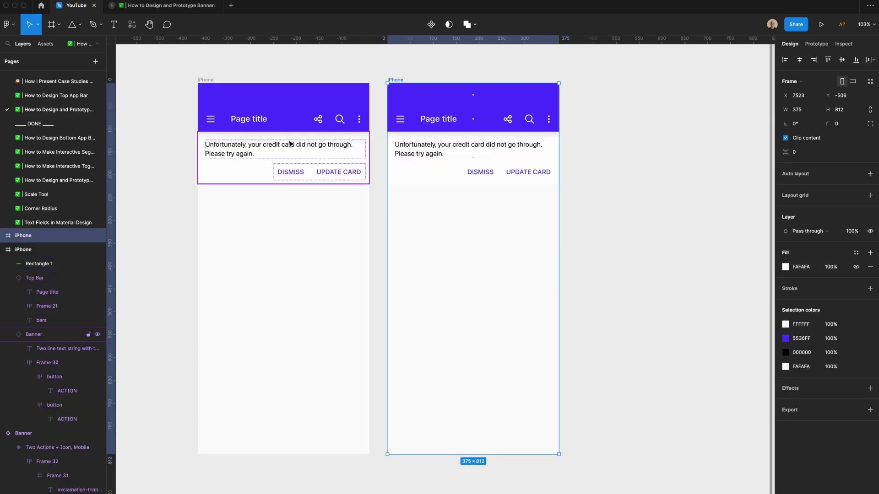
pyautogui.click(326, 178)
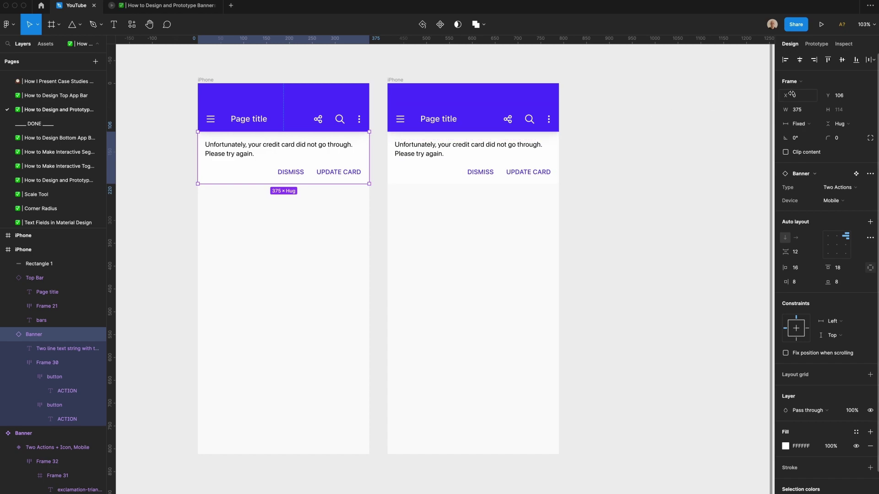
pyautogui.hotkey('shift', 'Up')
pyautogui.hotkey('shift', 'Up')
pyautogui.hotkey('shift', 'Up')
pyautogui.hotkey('shift', 'Up')
pyautogui.hotkey('shift', 'Up')
pyautogui.hotkey('shift', 'Up')
pyautogui.hotkey('shift', 'Up')
pyautogui.hotkey('shift', 'Up')
pyautogui.hotkey('shift', 'Up')
pyautogui.hotkey('shift', 'Up')
pyautogui.hotkey('shift', 'Up')
pyautogui.hotkey('shift', 'Up')
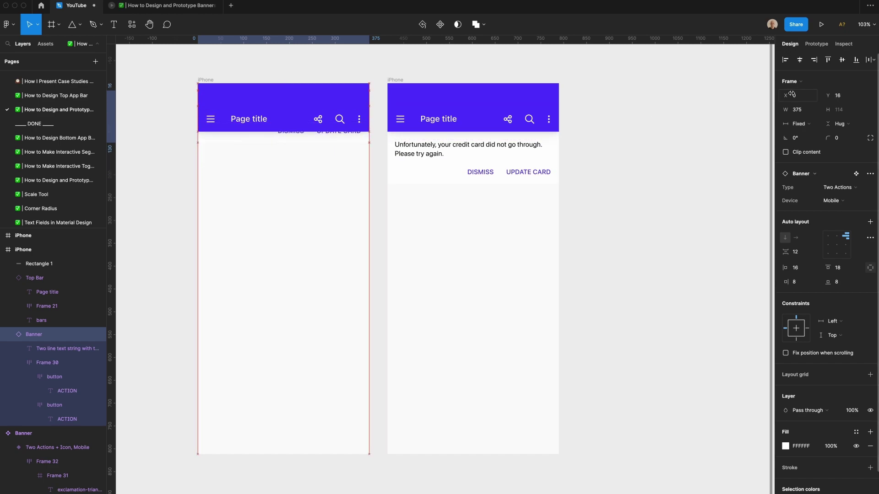
pyautogui.click(219, 146)
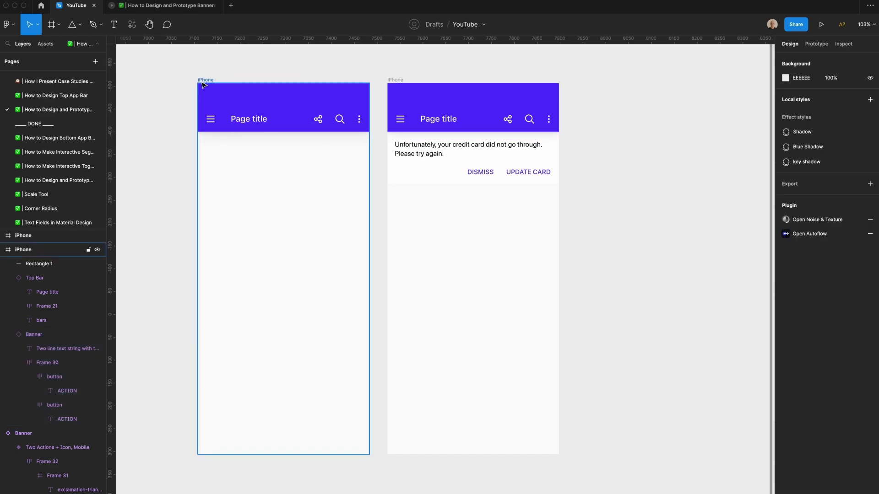
# Link the first iPhone frame to the second with an on-tap Navigate to interaction using Smart animate, Ease out and 150ms
pyautogui.hotkey('shift', 'e')
pyautogui.moveTo(368, 269); pyautogui.dragTo(395, 272)
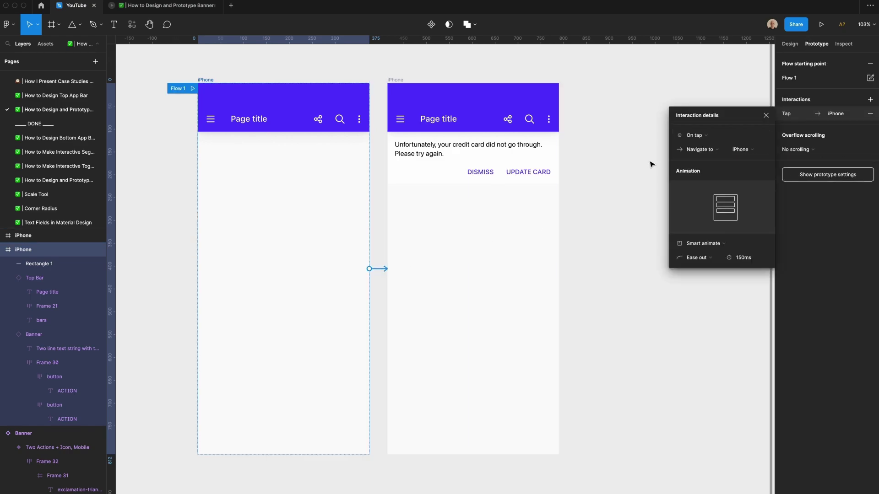
pyautogui.click(704, 249)
pyautogui.click(705, 244)
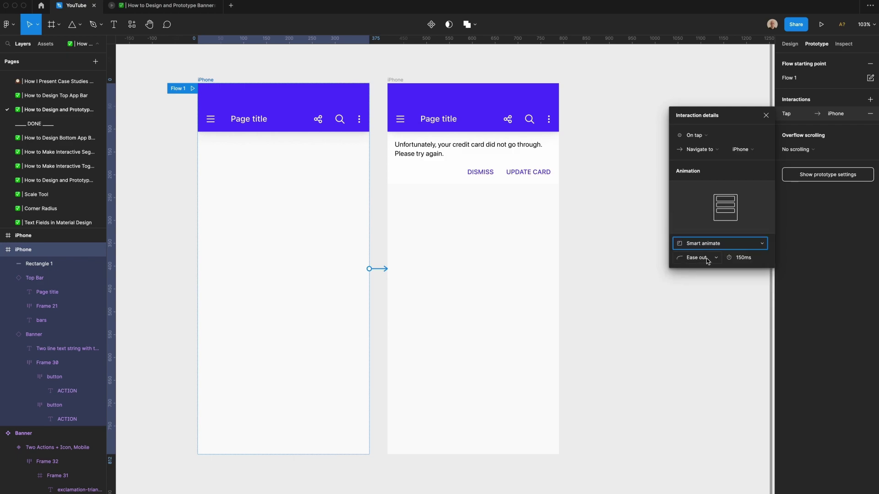
pyautogui.click(600, 271)
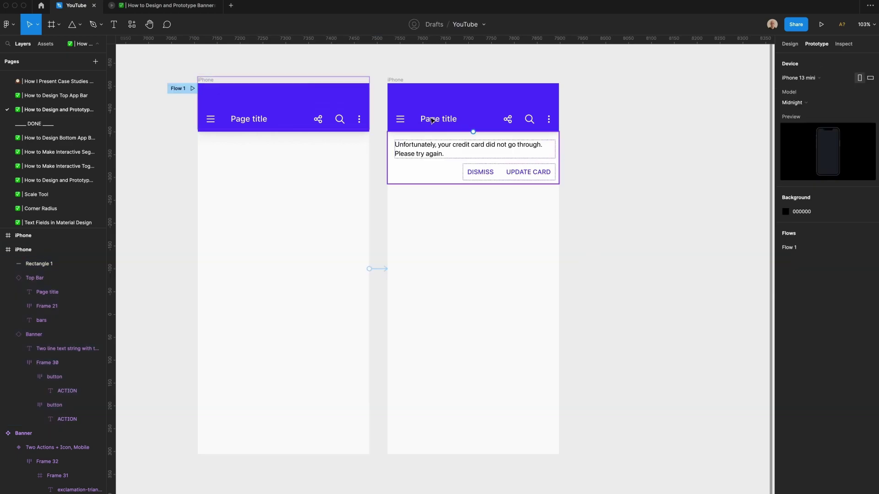
# Duplicate the second iPhone frame and link the second frame's DISMISS button to the copy on tap with Smart animate
pyautogui.click(398, 80)
pyautogui.press('super+d')
pyautogui.doubleClick(477, 175)
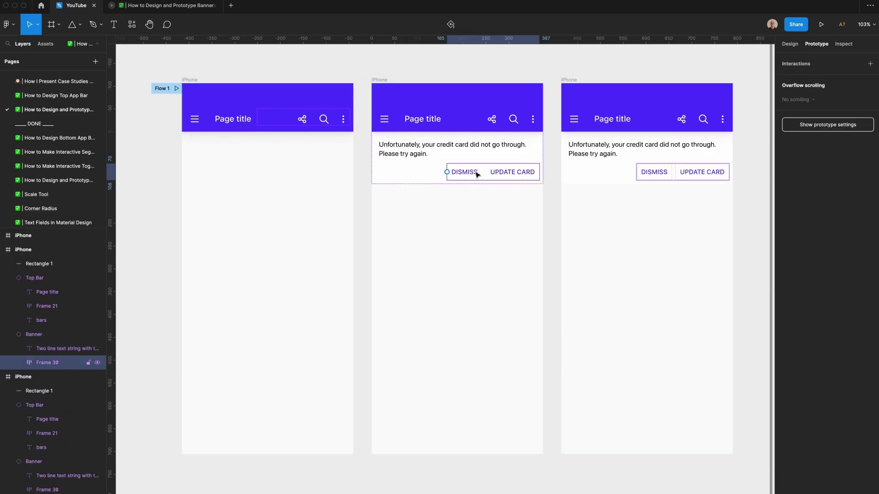
pyautogui.doubleClick(477, 175)
pyautogui.moveTo(483, 172); pyautogui.dragTo(587, 205)
# Move the banner in the third iPhone frame up behind its top bar
pyautogui.hscroll(3, 640, 206)
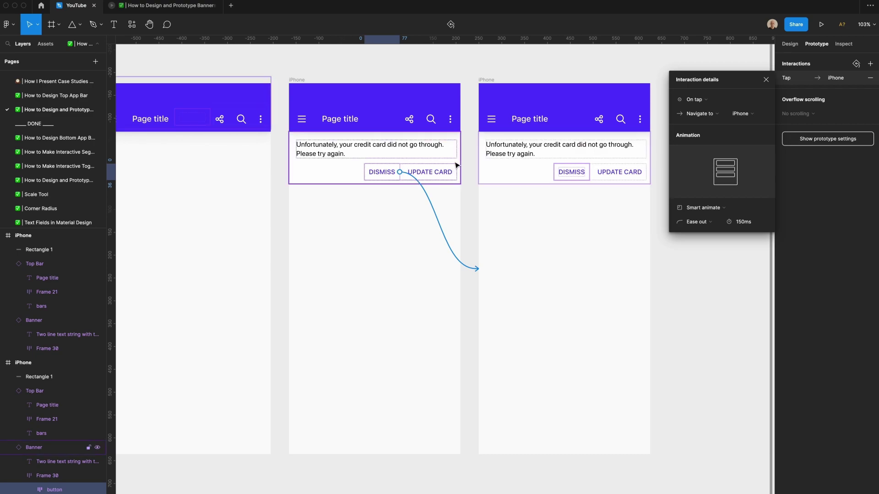
pyautogui.click(510, 165)
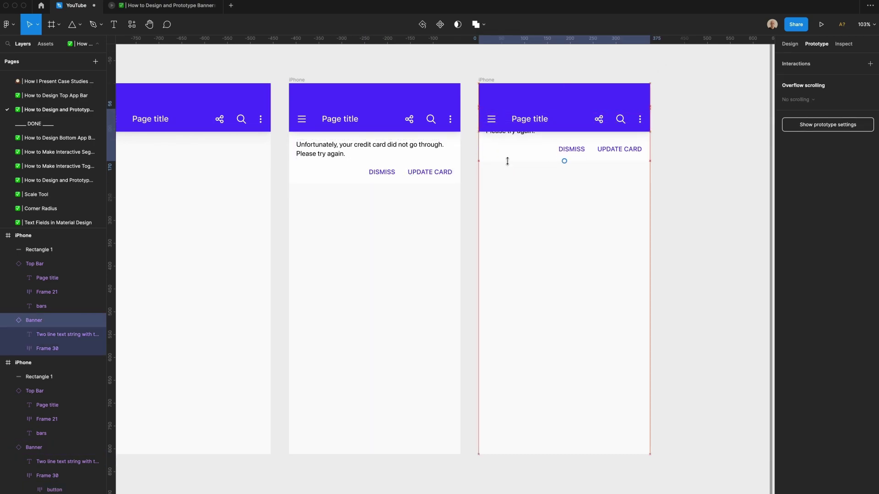
# Preview the prototype and test the banner's appearance and its DISMISS action
pyautogui.click(192, 5)
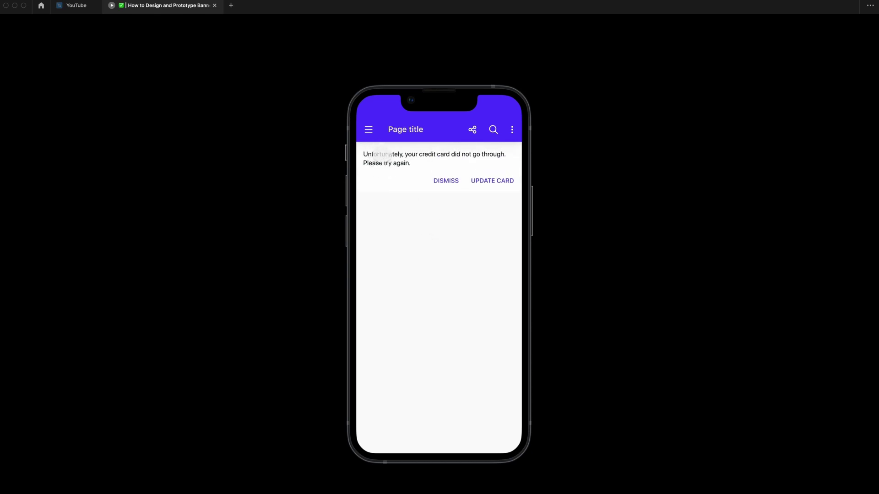
pyautogui.click(446, 180)
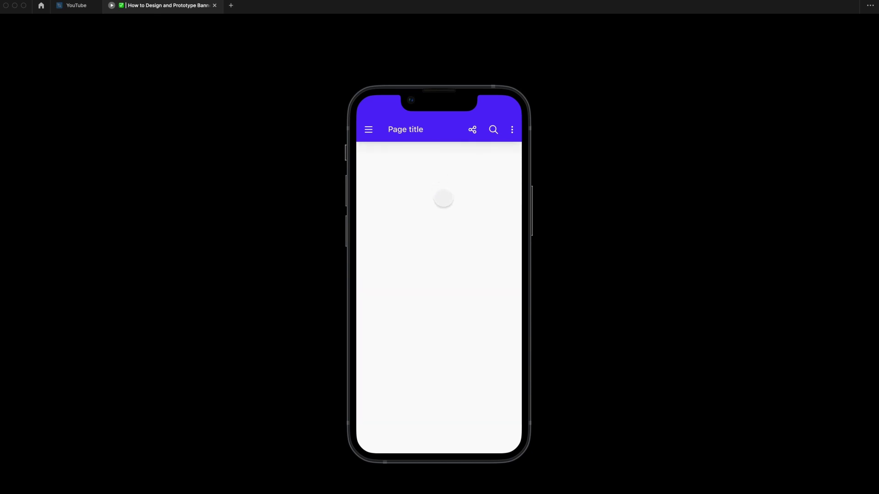
pyautogui.click(441, 183)
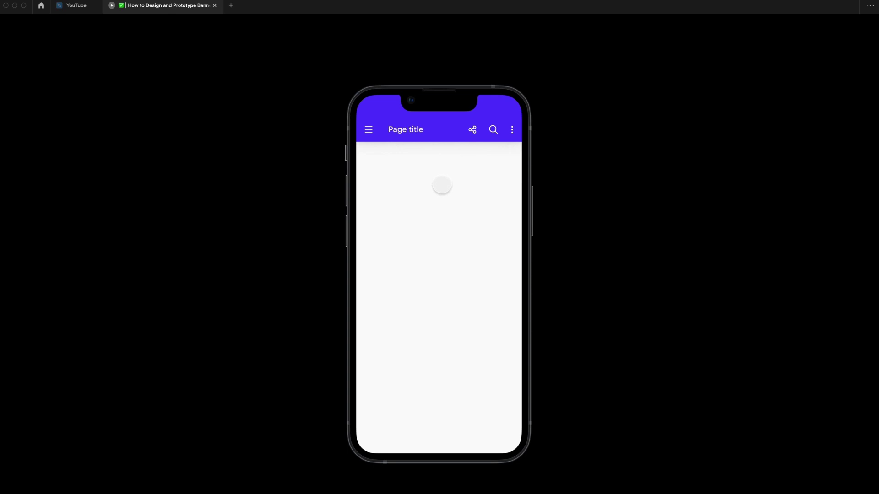